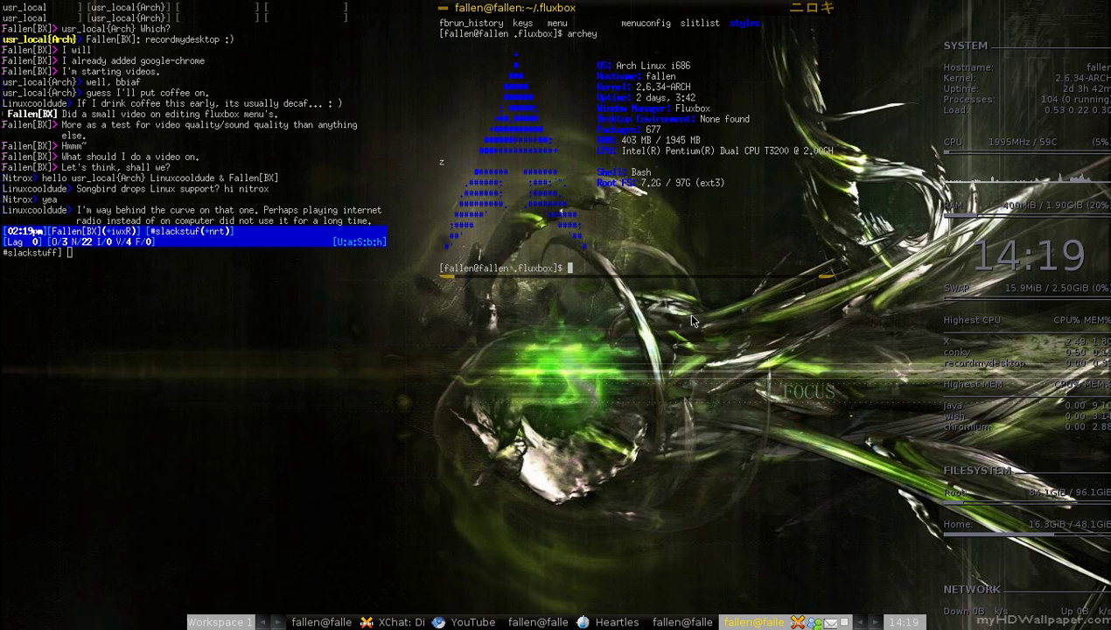
- Look through the desktop's Fluxbox root menu and its Fluxbox menu submenu, and dismiss it
drag(595, 115, 775, 101)
click(775, 101)
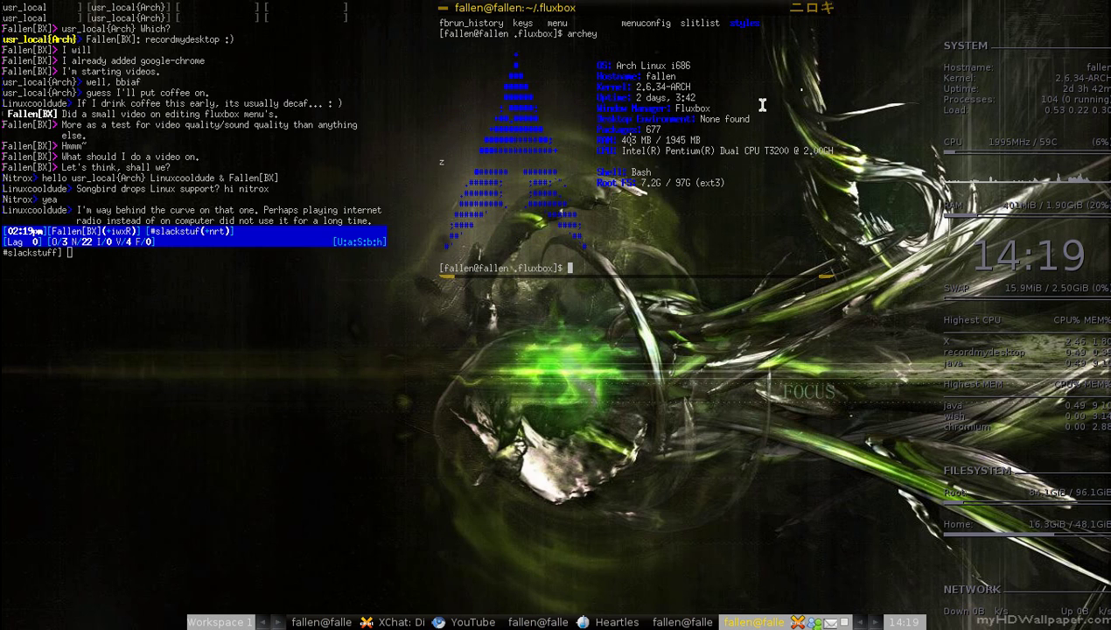
right_click(750, 301)
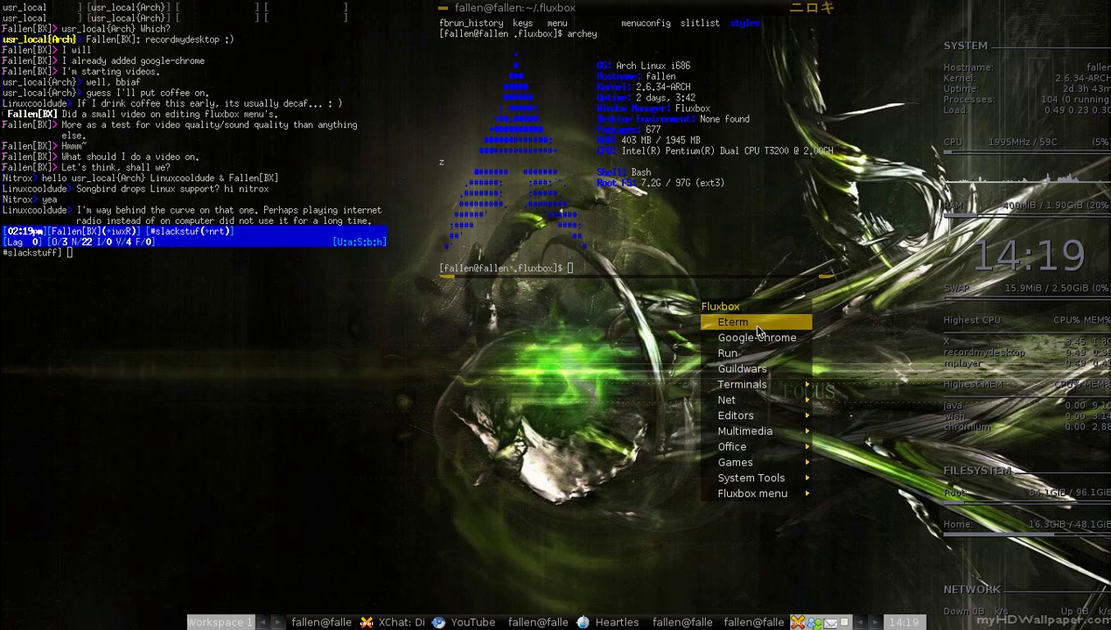
mouse_move(752, 494)
mouse_move(853, 450)
click(931, 359)
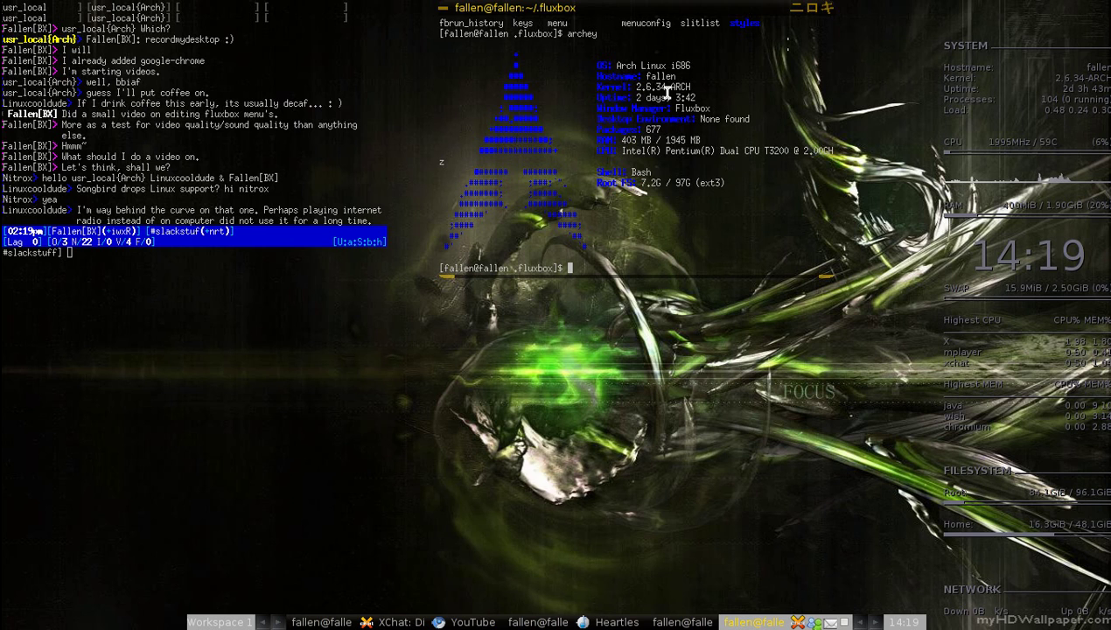
- Return to the home directory in the terminal and change into .fluxbox/
text(cd)
key(Return)
text(cd .flu)
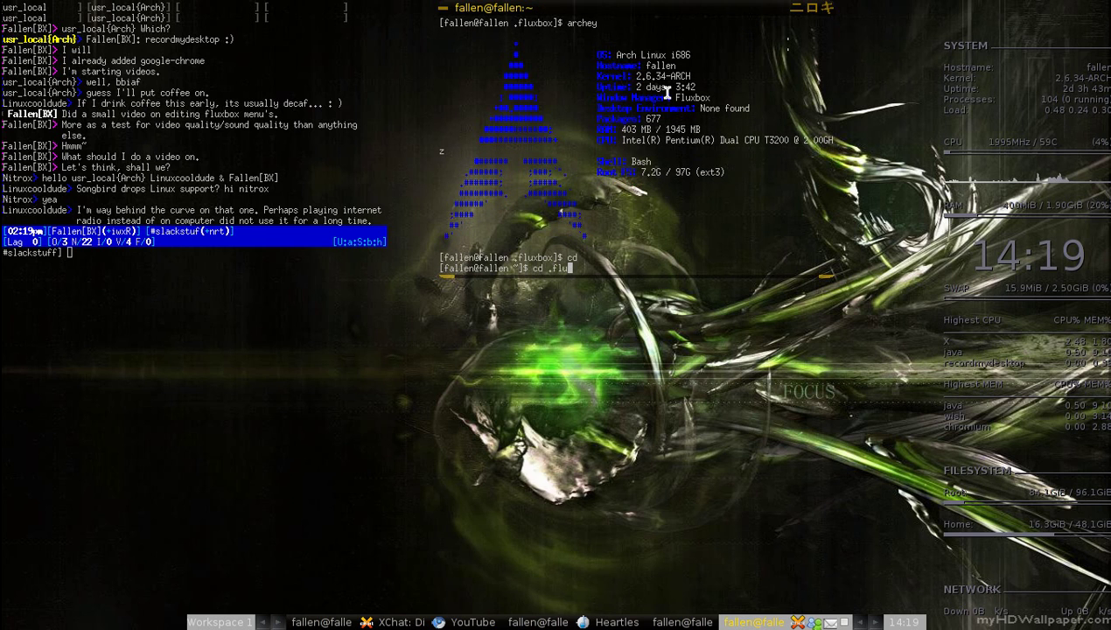
key(Tab)
key(Return)
- List the files in .fluxbox and begin a bluefish command at the prompt without running it
text(l)
text(s)
key(Return)
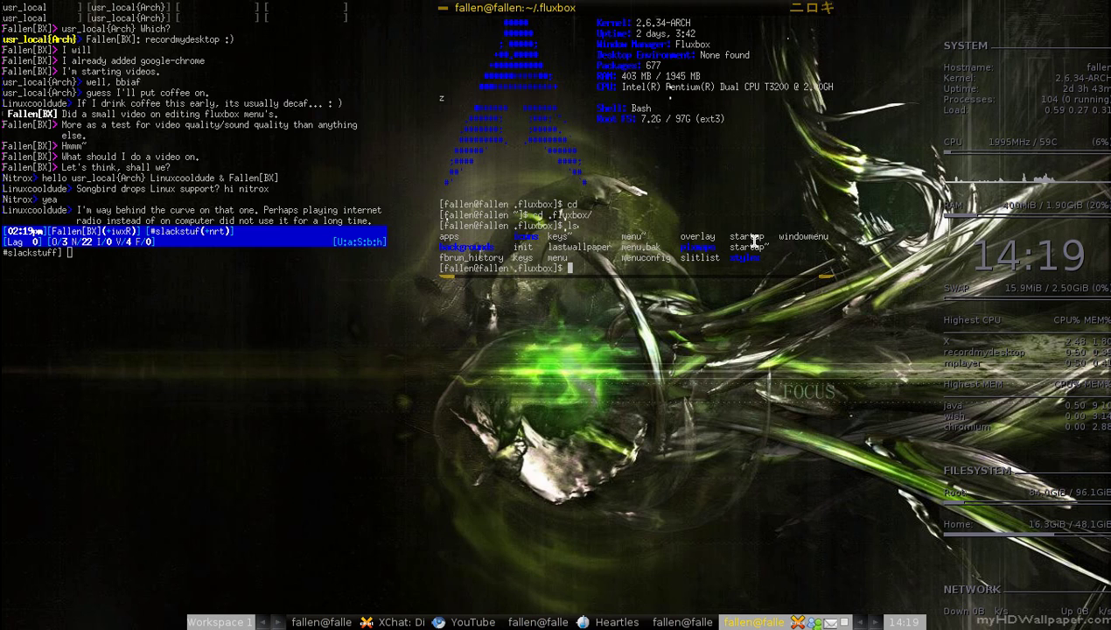
text(bluefish)
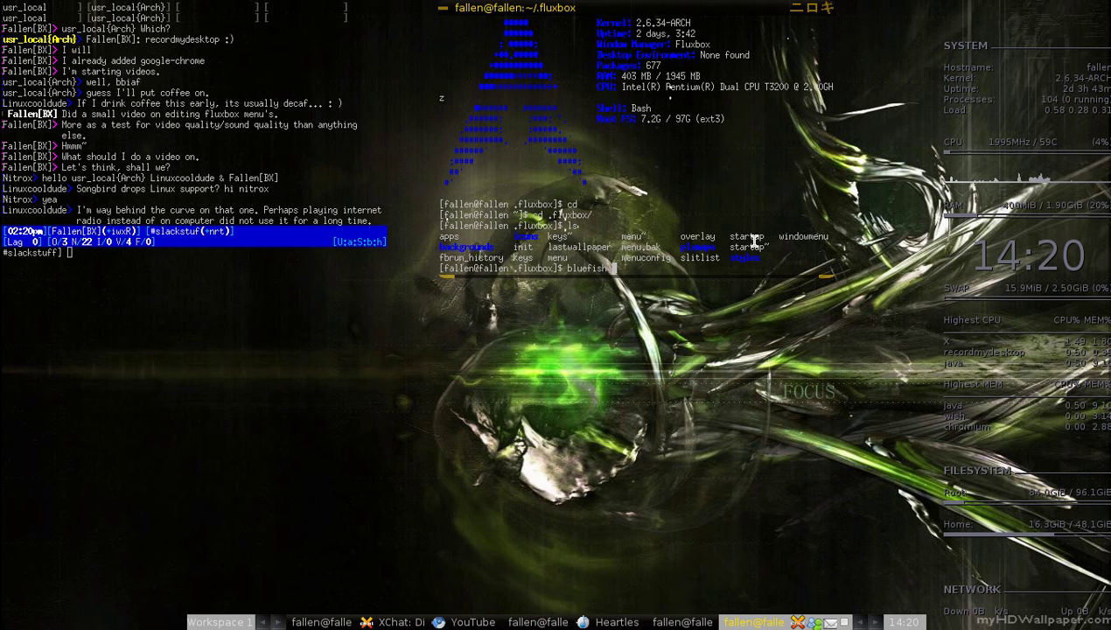
- Open a batch of extra terminal windows across the desktop
key(super+Return)
key(super+Return)
key(super+Return)
key(super+Return)
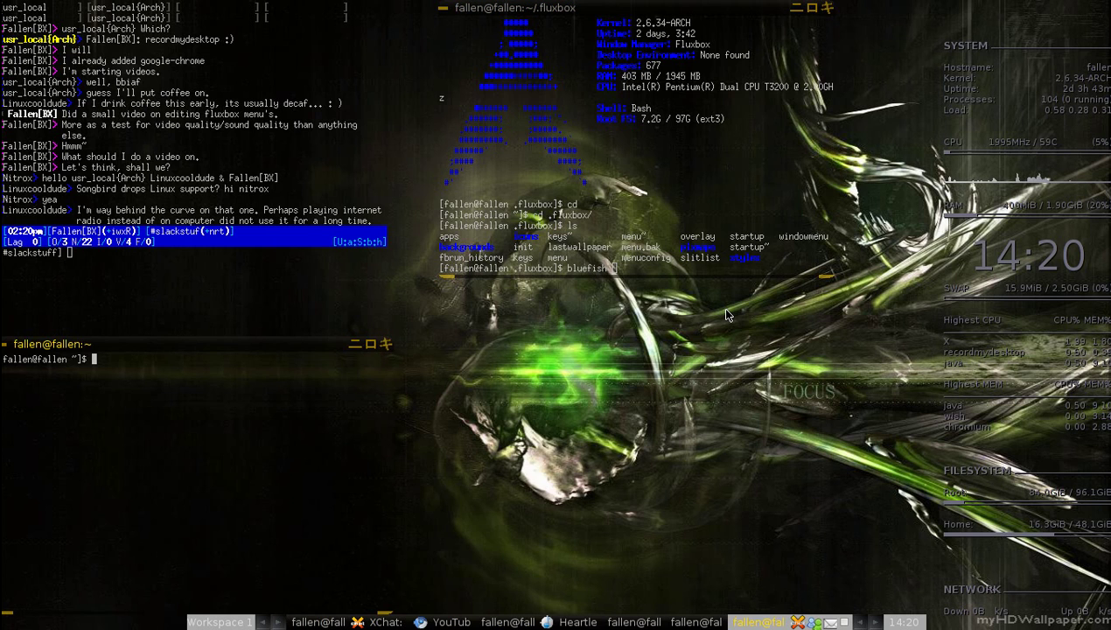
key(super+Return)
key(super+Return)
key(super+Return)
key(super+Return)
key(super+Return)
key(super+Return)
key(super+Return)
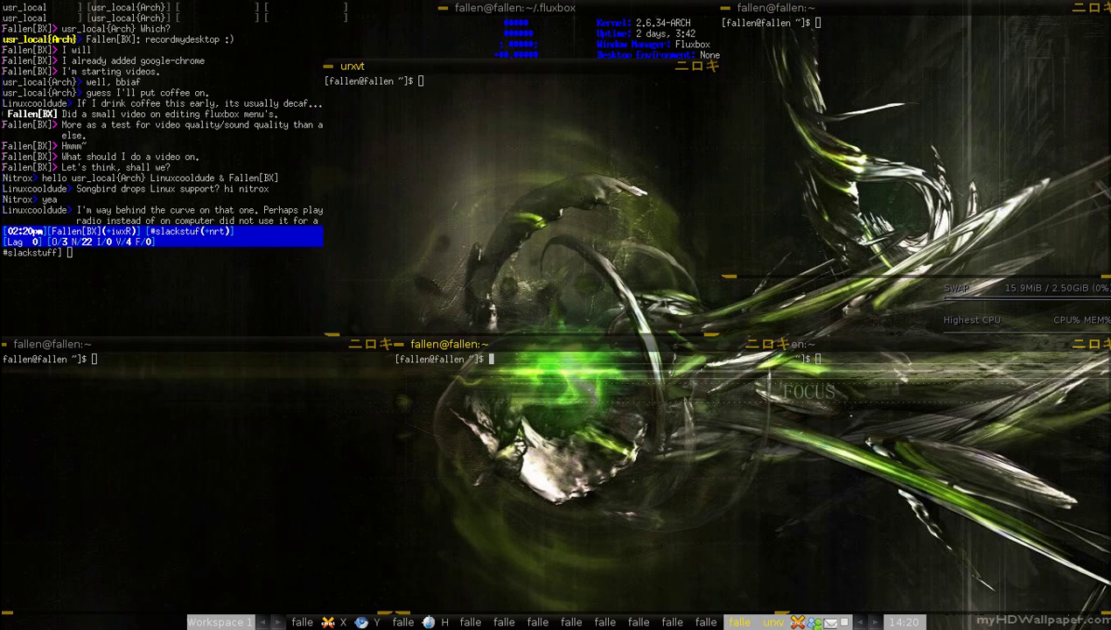
- Run bluefish keys from the .fluxbox terminal and read the keys file down to the terminal, volume and window bindings
click(548, 14)
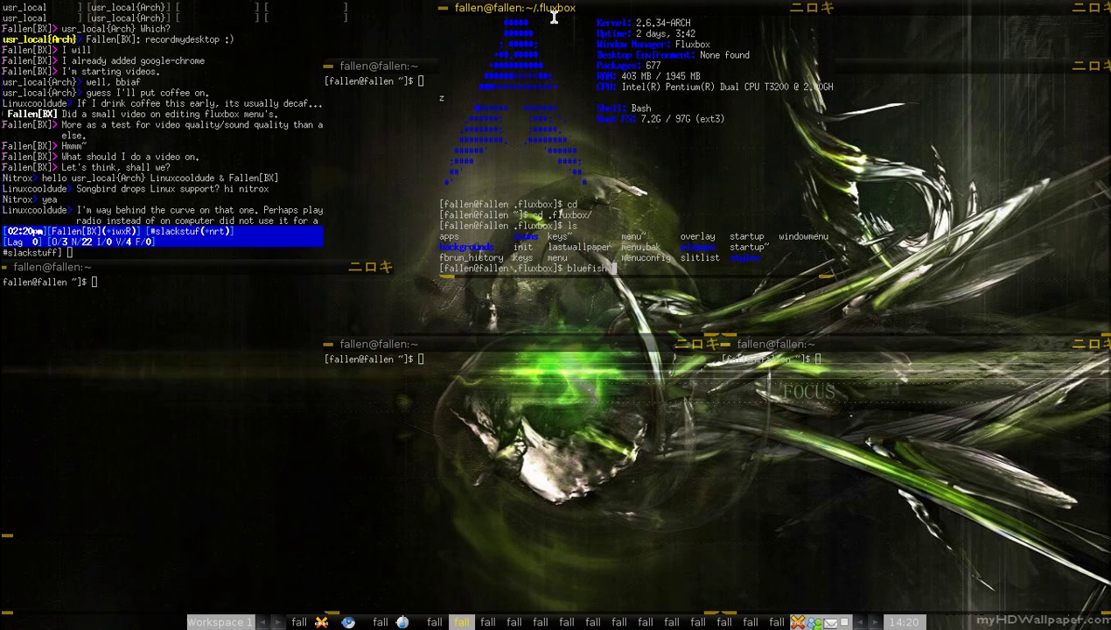
drag(595, 11, 539, 92)
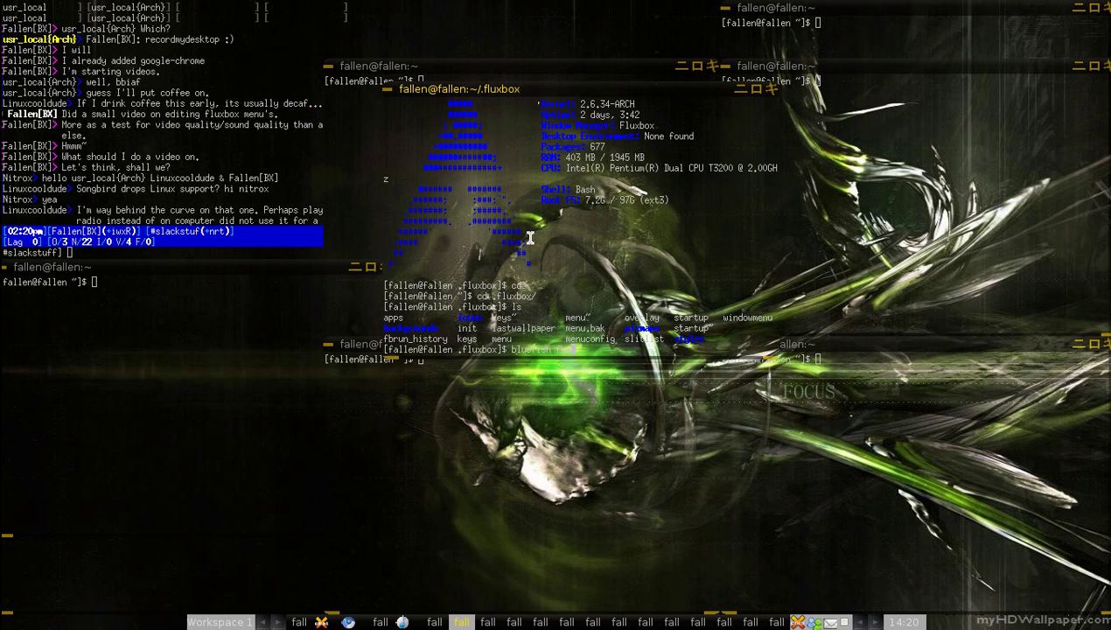
key(Return)
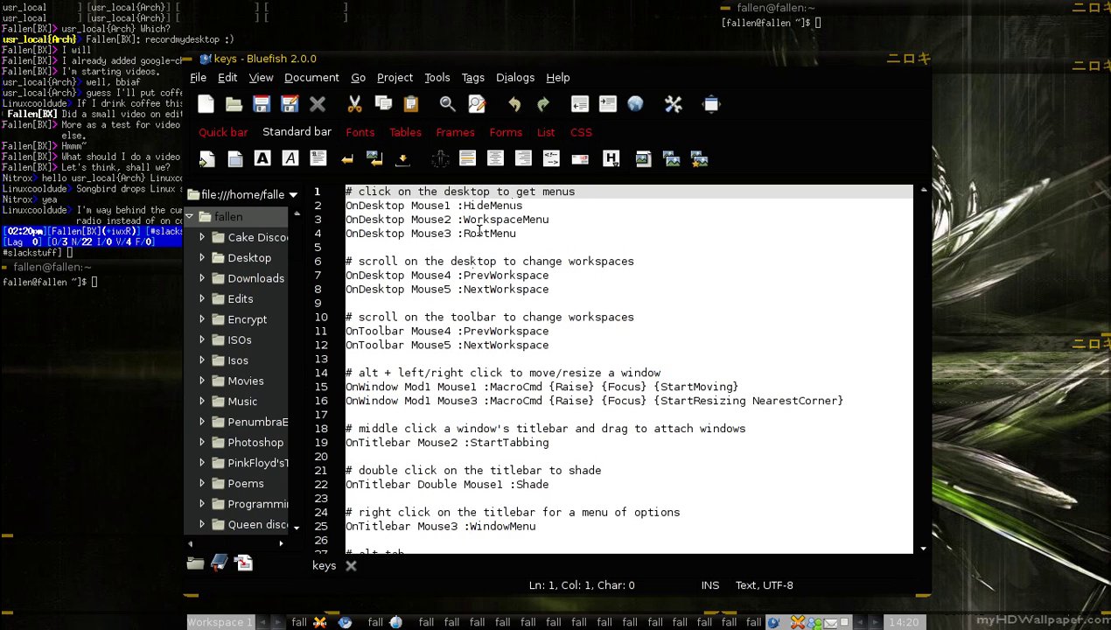
scroll(536, 241, down, 5)
scroll(537, 238, down, 7)
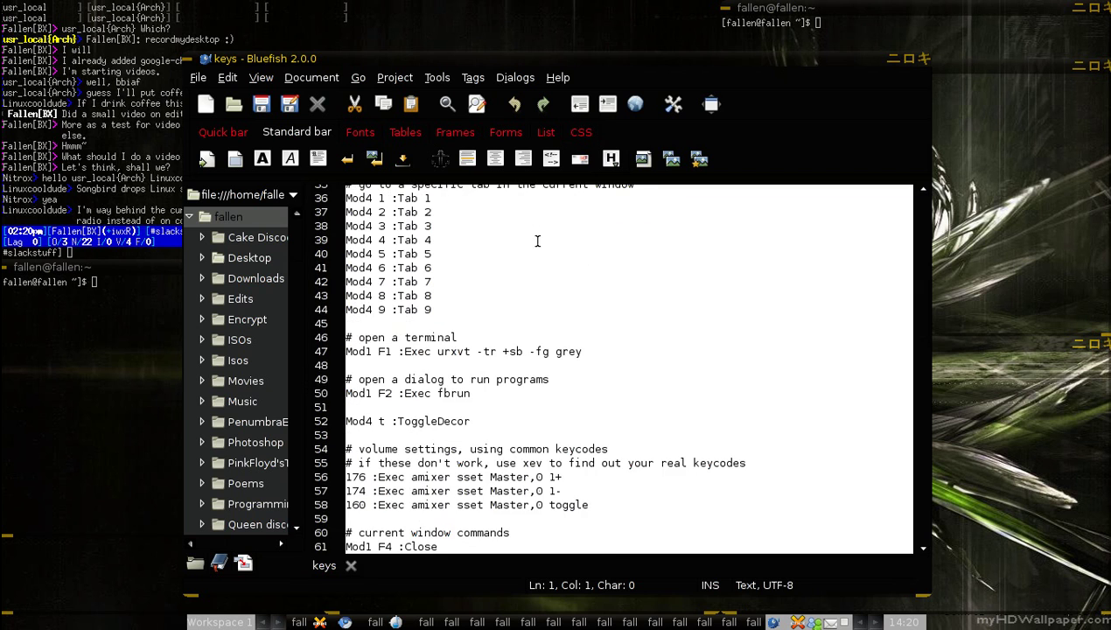
scroll(537, 241, down, 2)
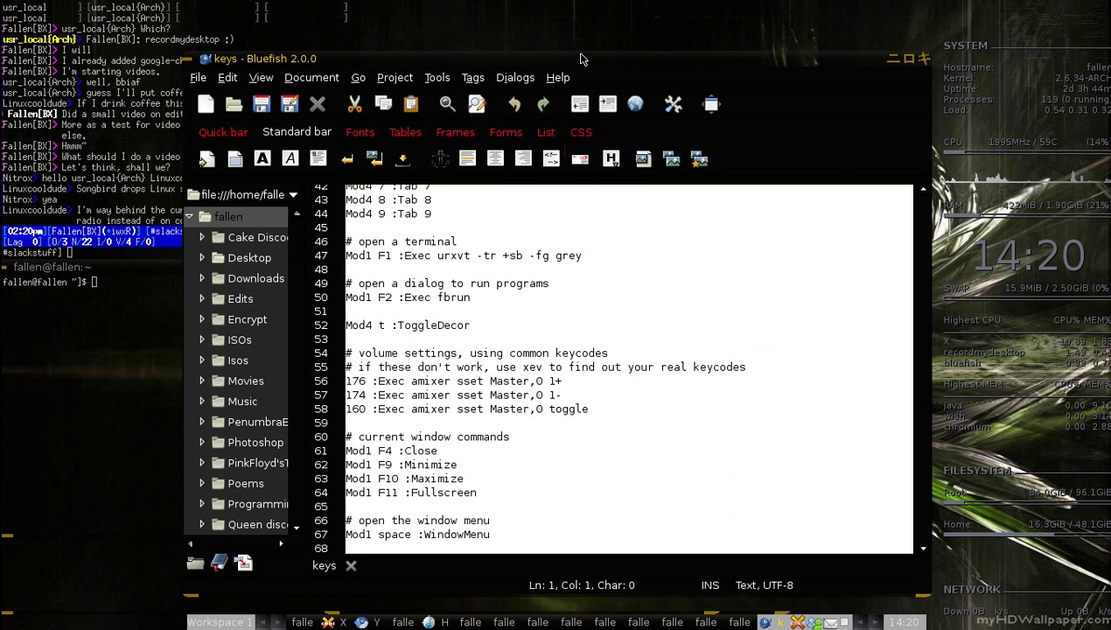
- Move the Bluefish window showing the keys file aside and close it
drag(580, 58, 780, 39)
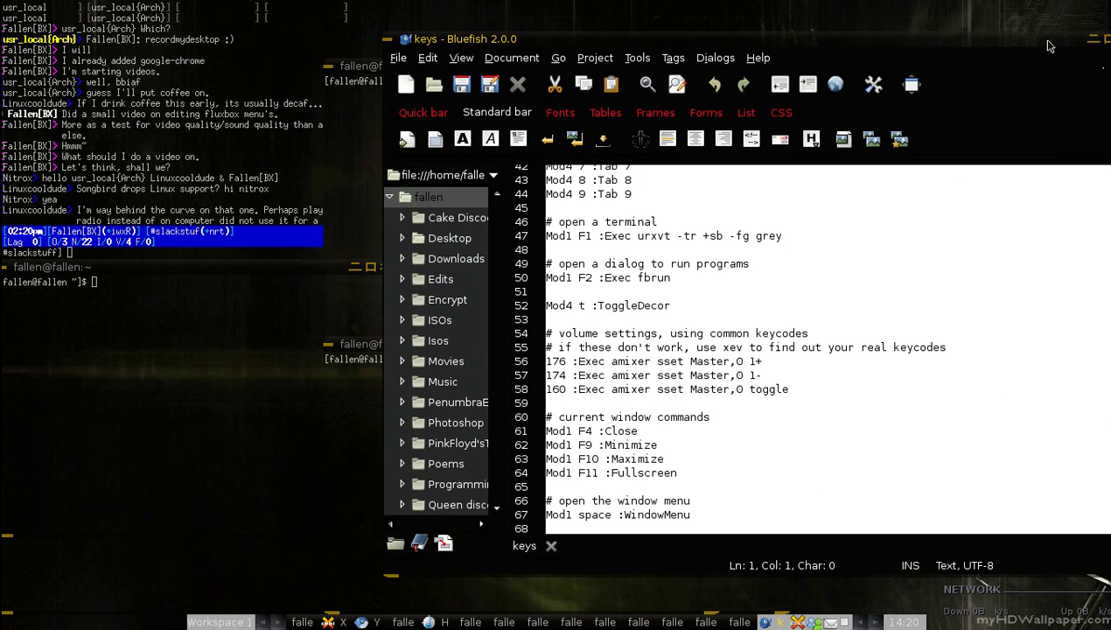
drag(1041, 41, 984, 54)
click(1065, 52)
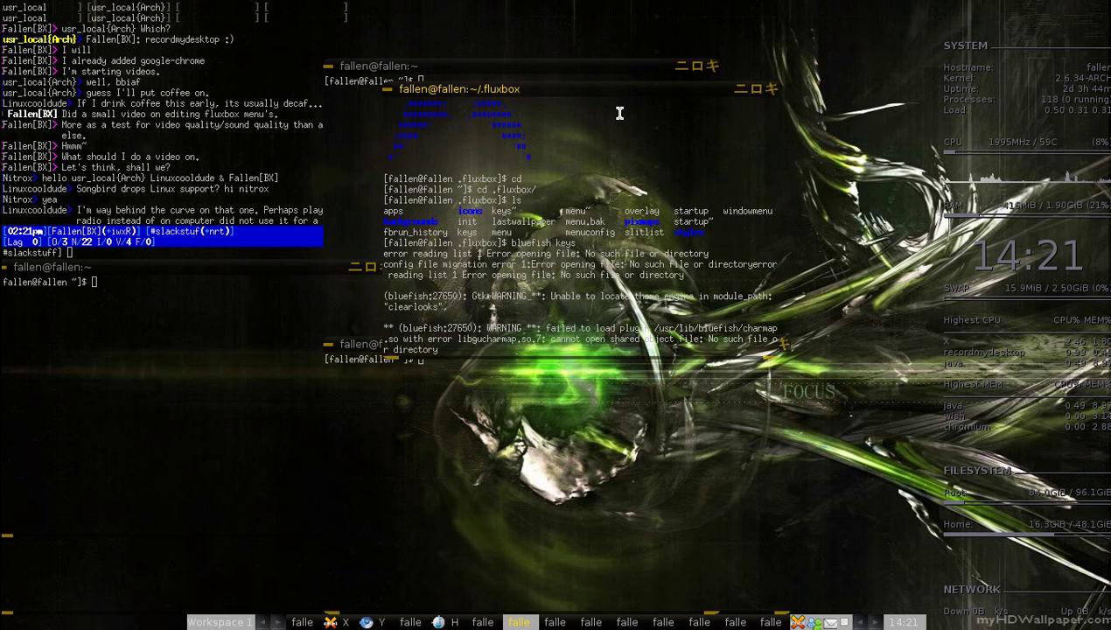
- Move the .fluxbox terminal clear of the other windows and close one of the extra terminals
drag(603, 96, 895, 56)
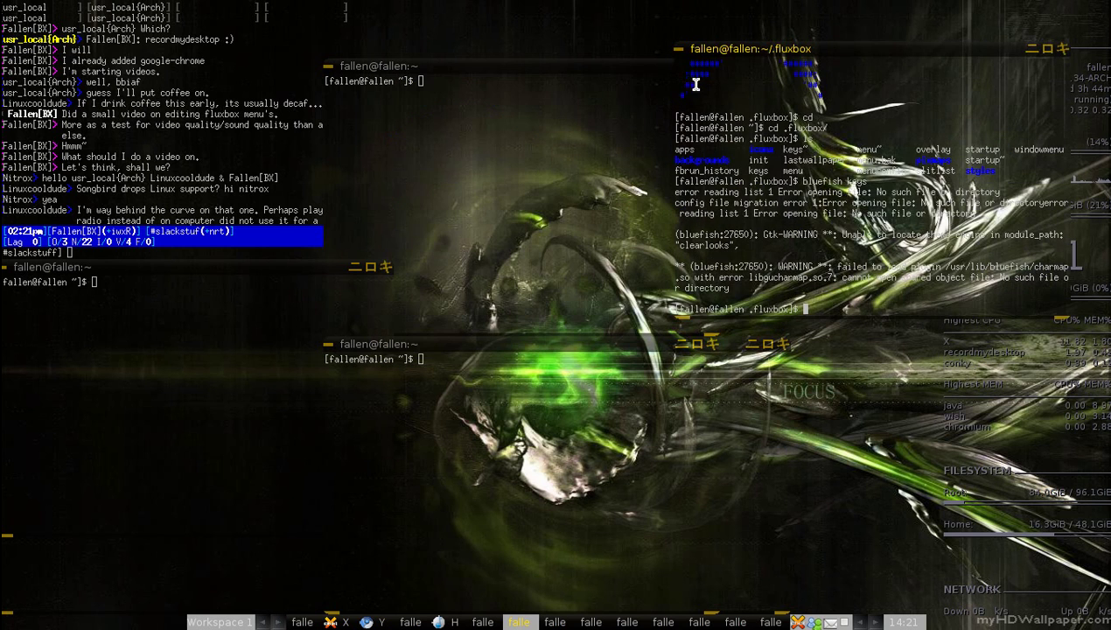
key(ctrl+d)
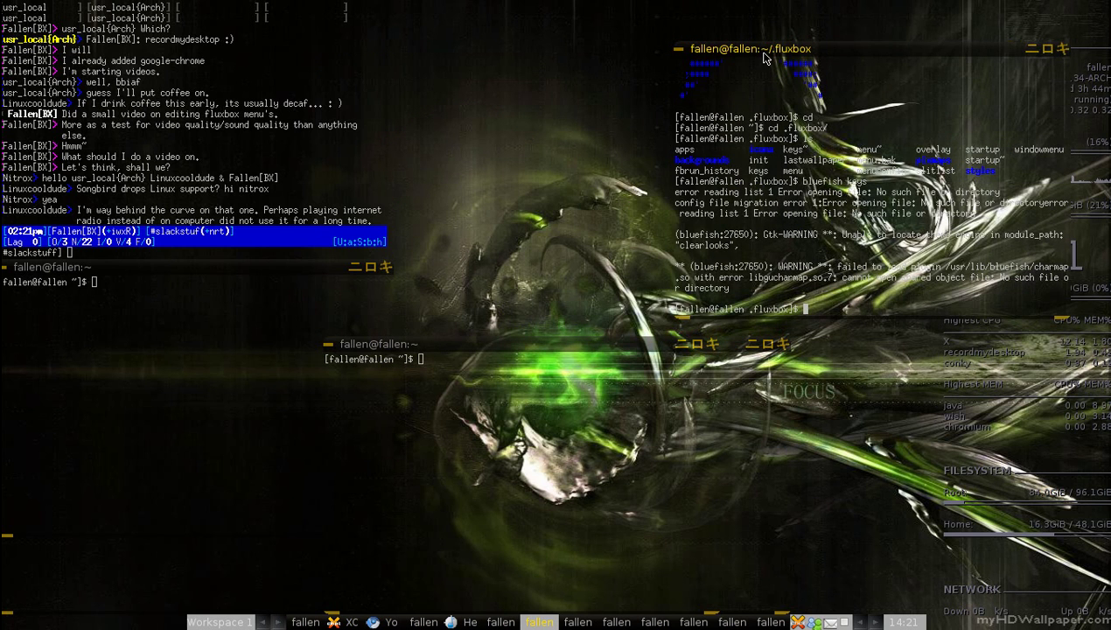
drag(755, 58, 609, 51)
- List the .fluxbox files again, and briefly call up and dismiss the desktop's root menu
text(ls)
key(Return)
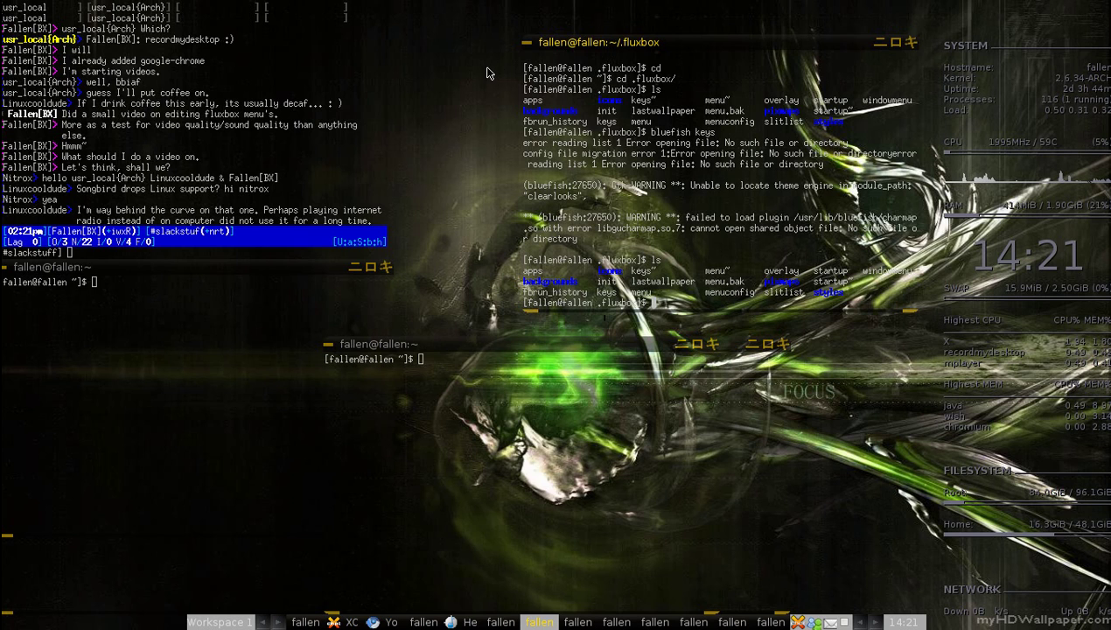
right_click(435, 93)
key(Escape)
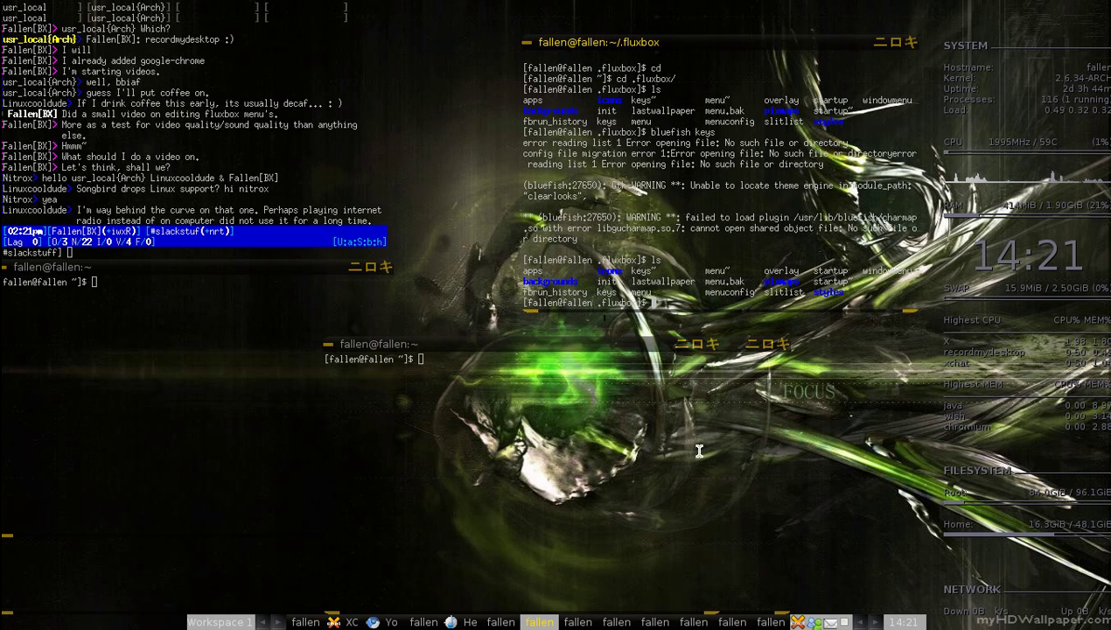
- Close the remaining extra terminals and move the .fluxbox terminal up to the desktop's upper edge
click(712, 346)
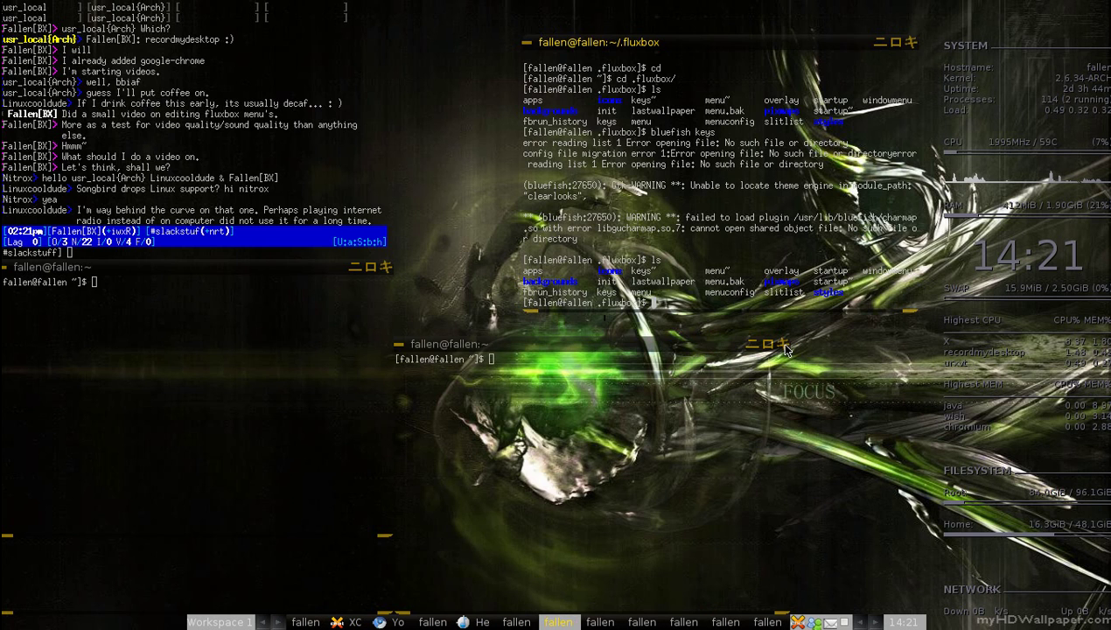
drag(782, 350, 709, 348)
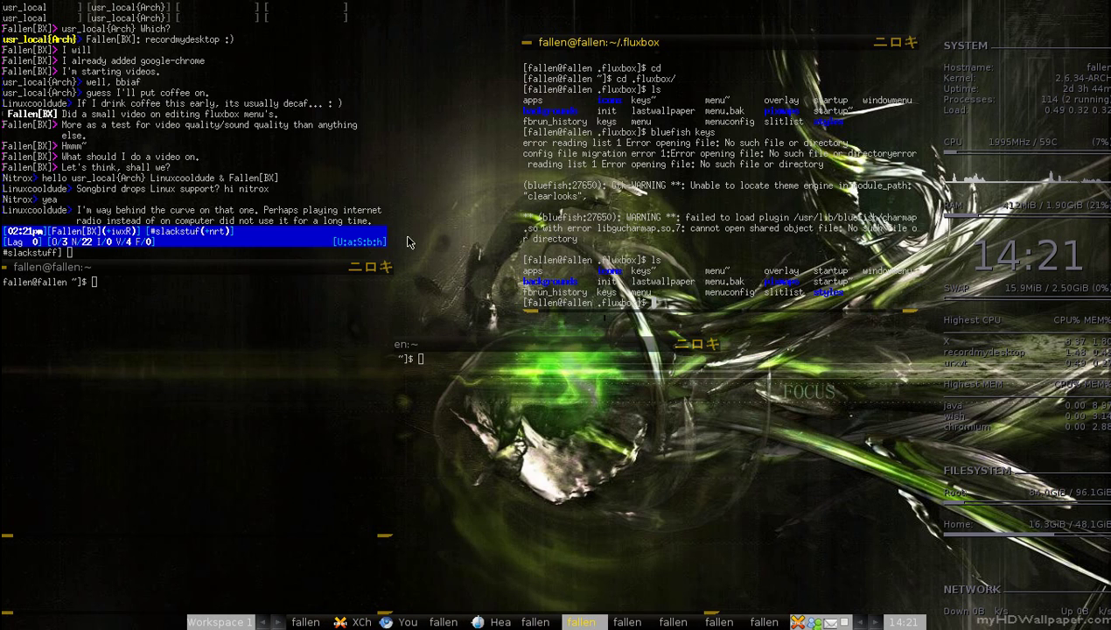
click(708, 343)
drag(392, 274, 391, 351)
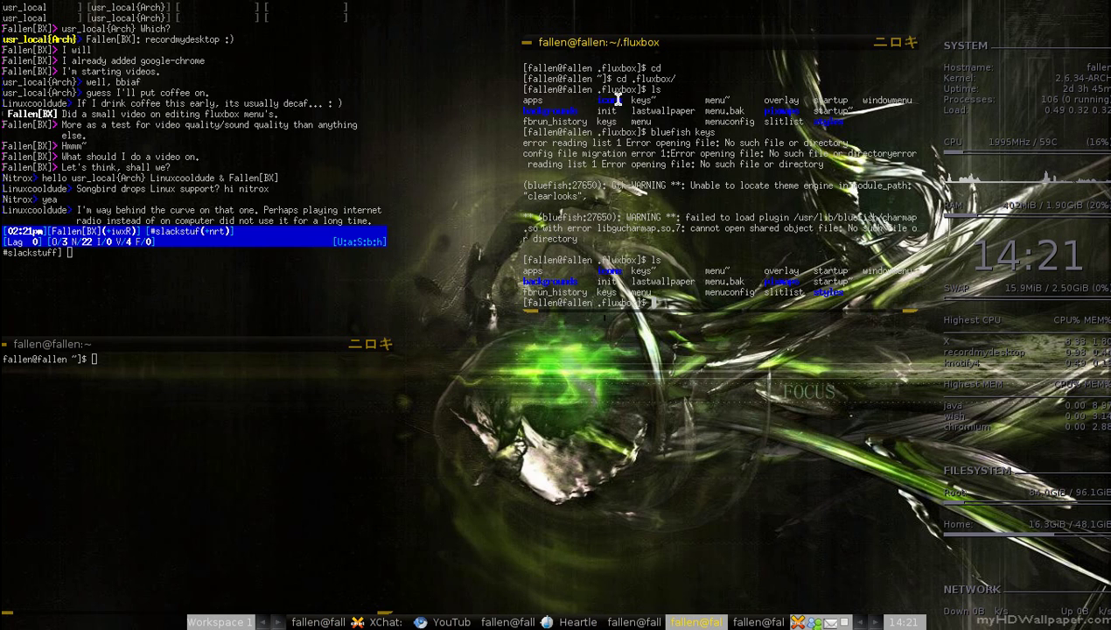
click(384, 346)
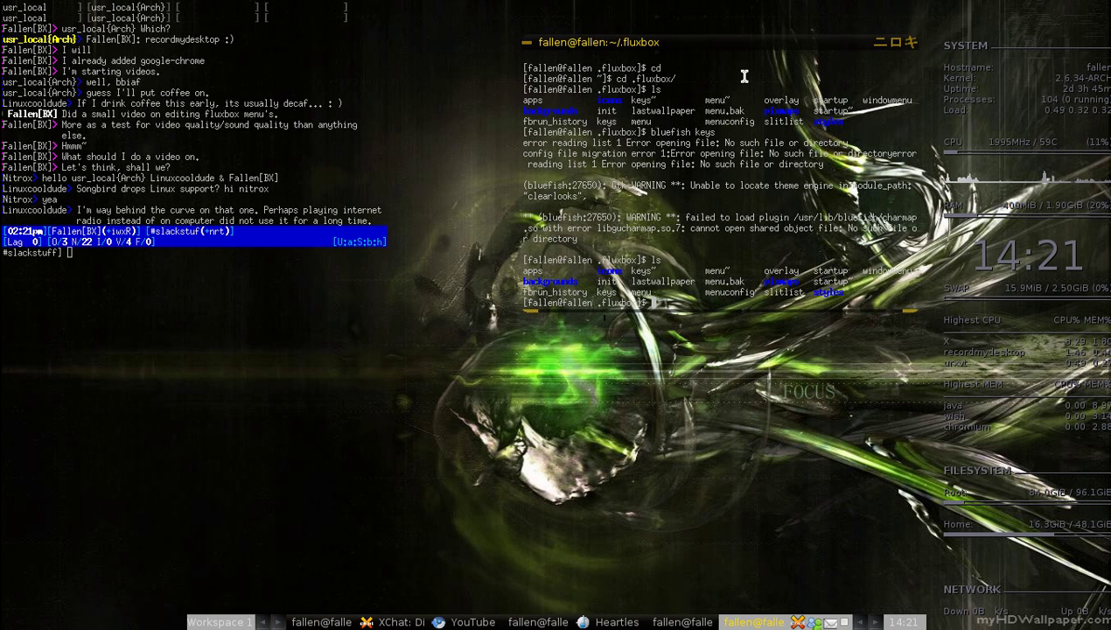
drag(753, 42, 685, 9)
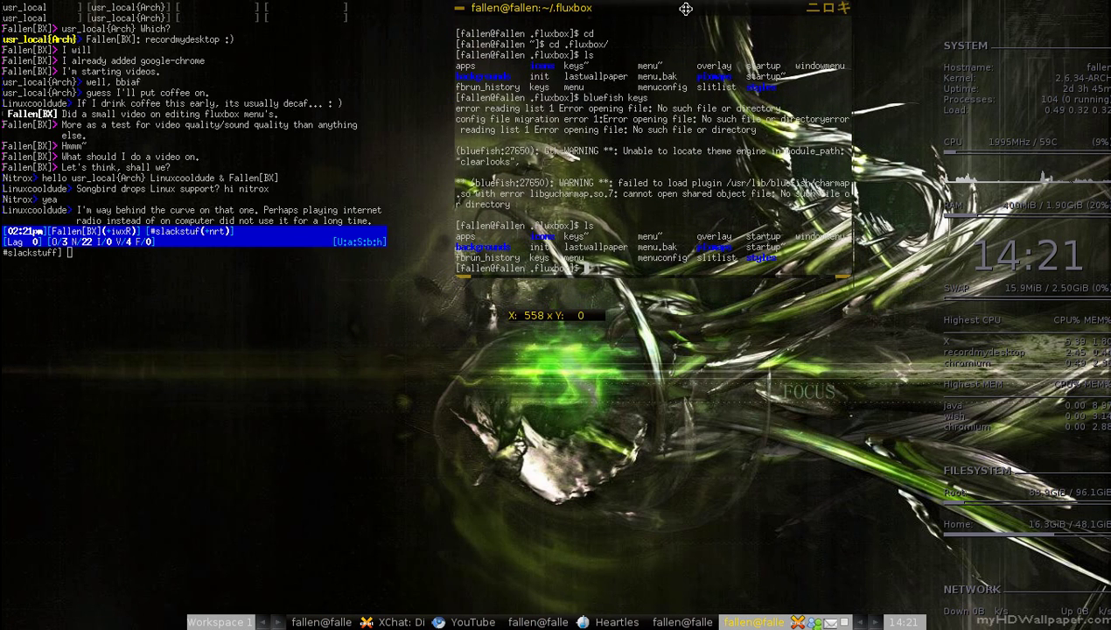
- Open the Fluxbox menu file in Bluefish by running bluefish menu in the .fluxbox terminal
right_click(687, 375)
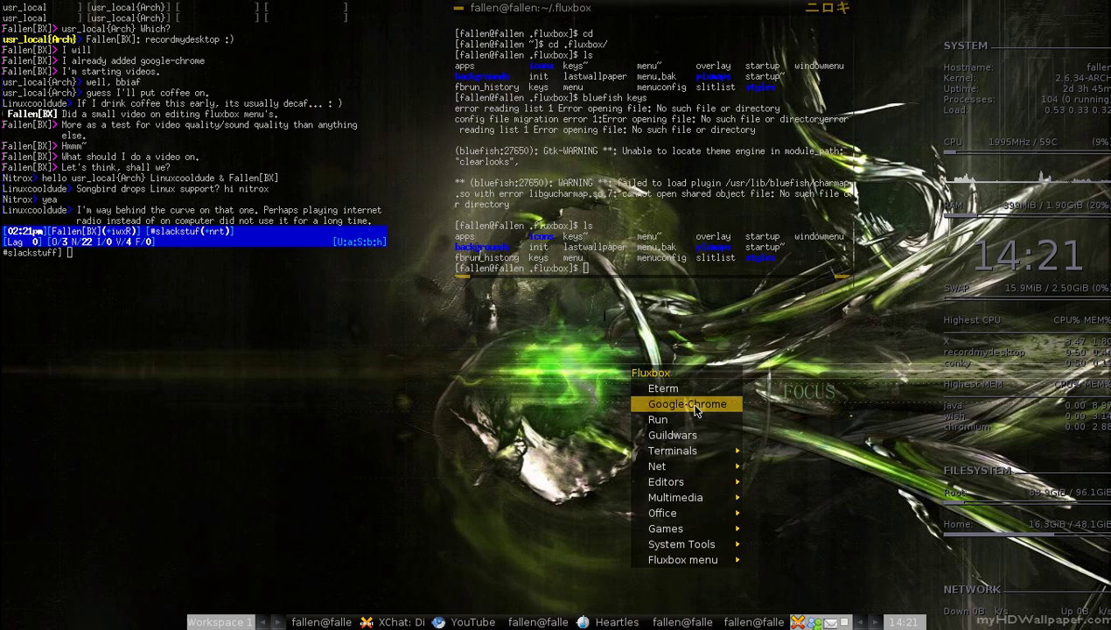
click(652, 234)
text(bluefish)
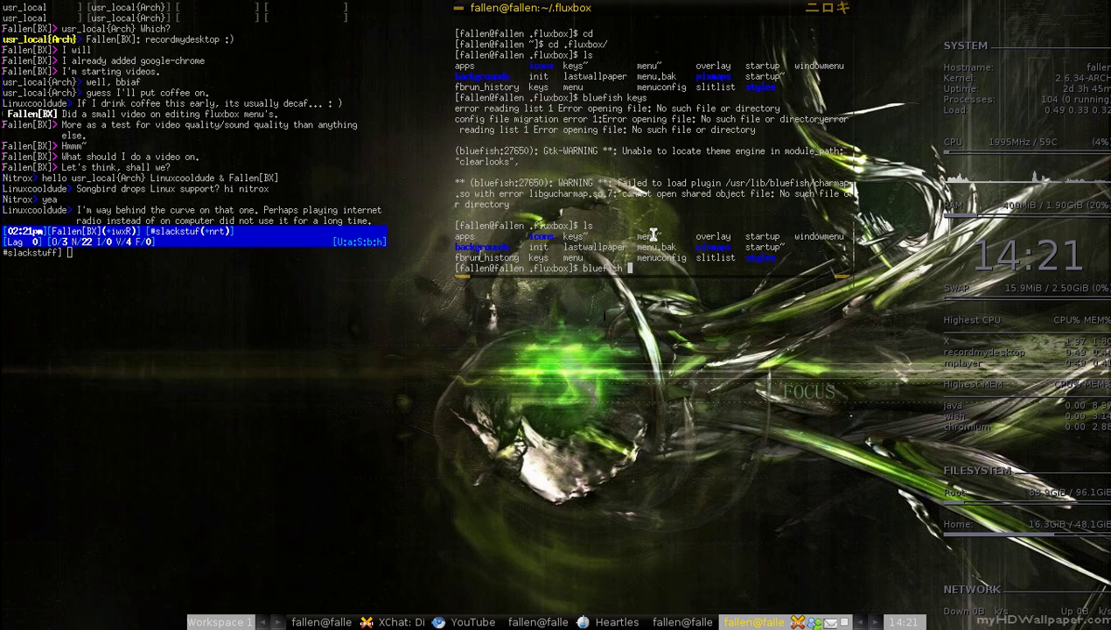
text(menu)
key(Return)
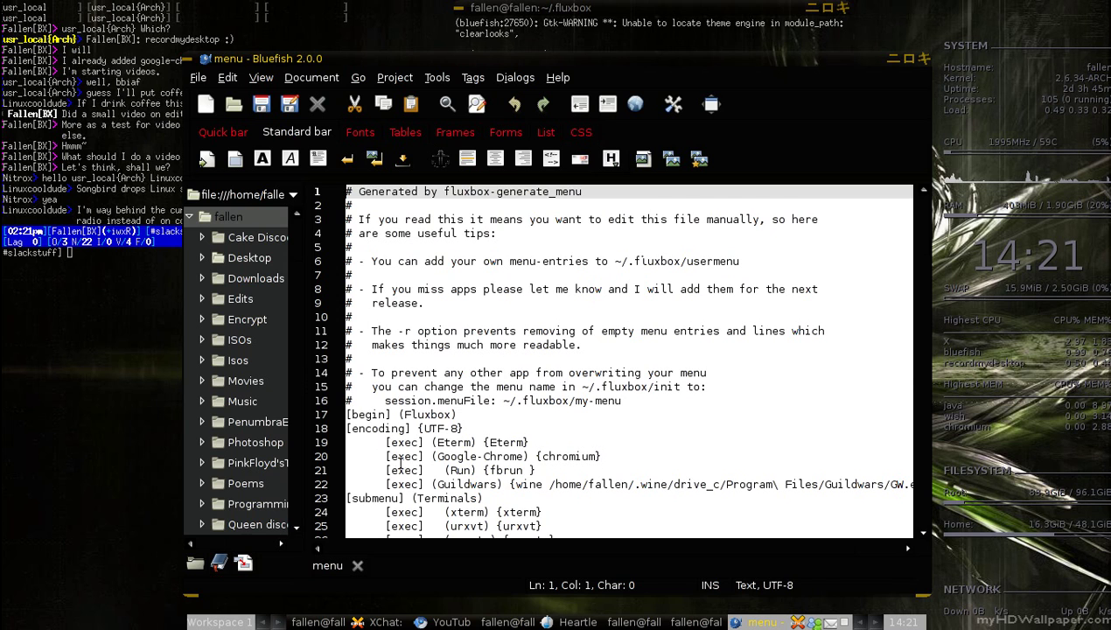
- Examine the top-level exec entries in the menu file, from Eterm to the full Guildwars wine command
scroll(401, 464, down, 4)
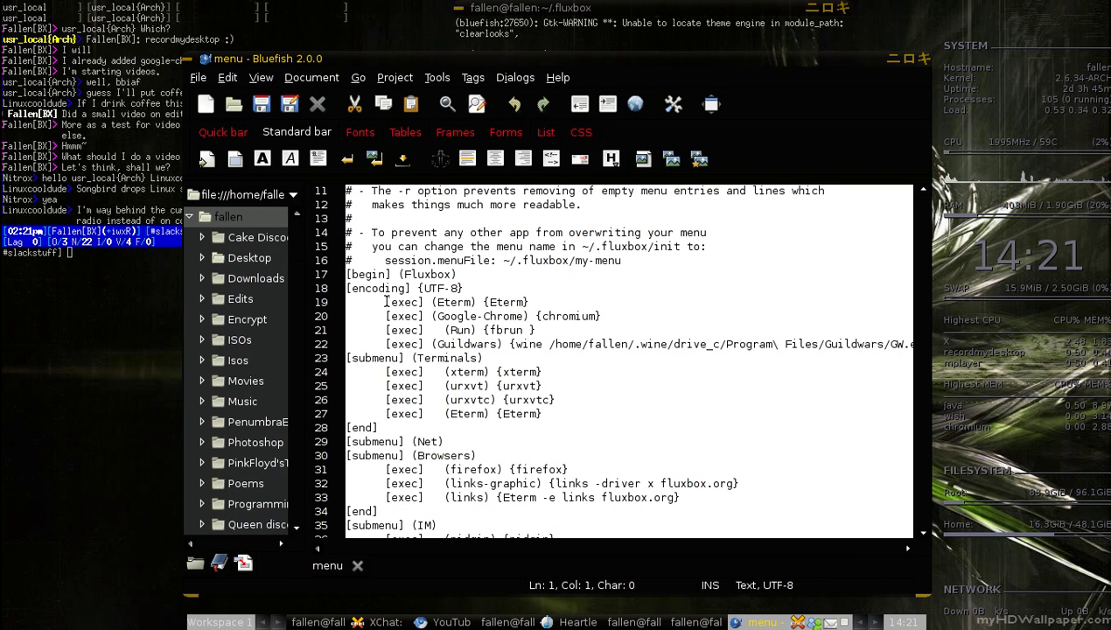
drag(437, 302, 473, 303)
click(473, 303)
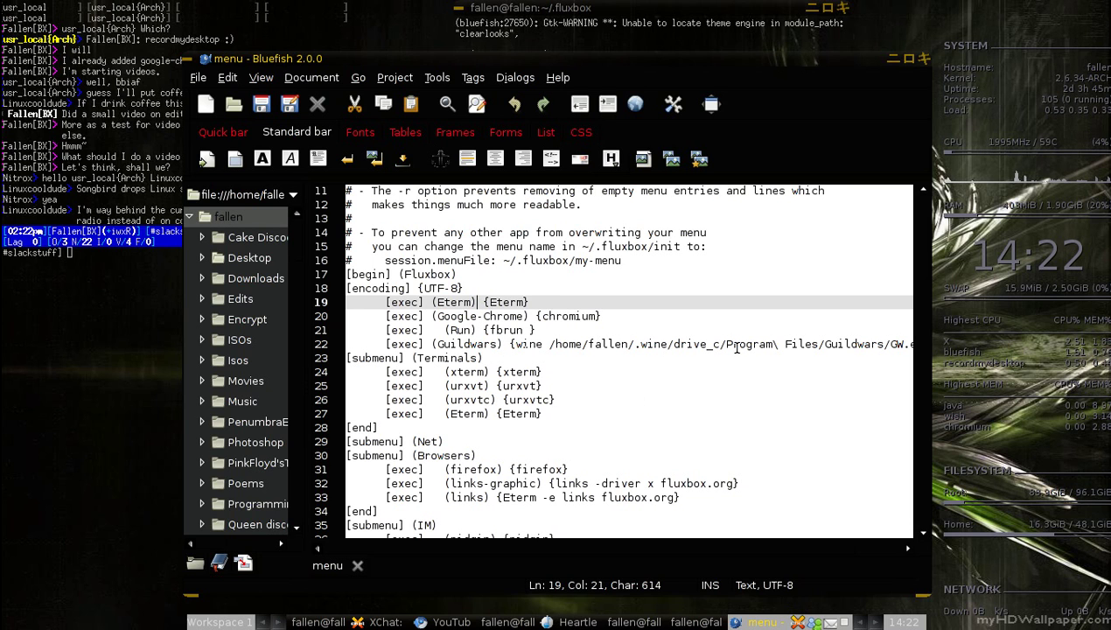
drag(522, 343, 914, 341)
click(879, 338)
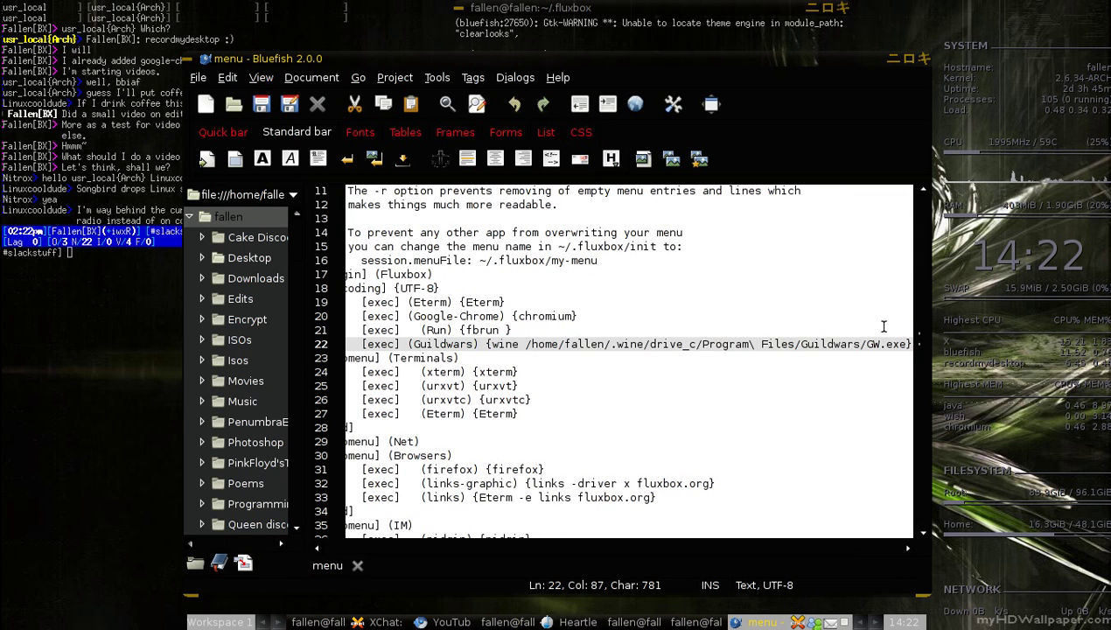
- Close the Bluefish window and reopen the menu file by rerunning the last terminal command
click(919, 58)
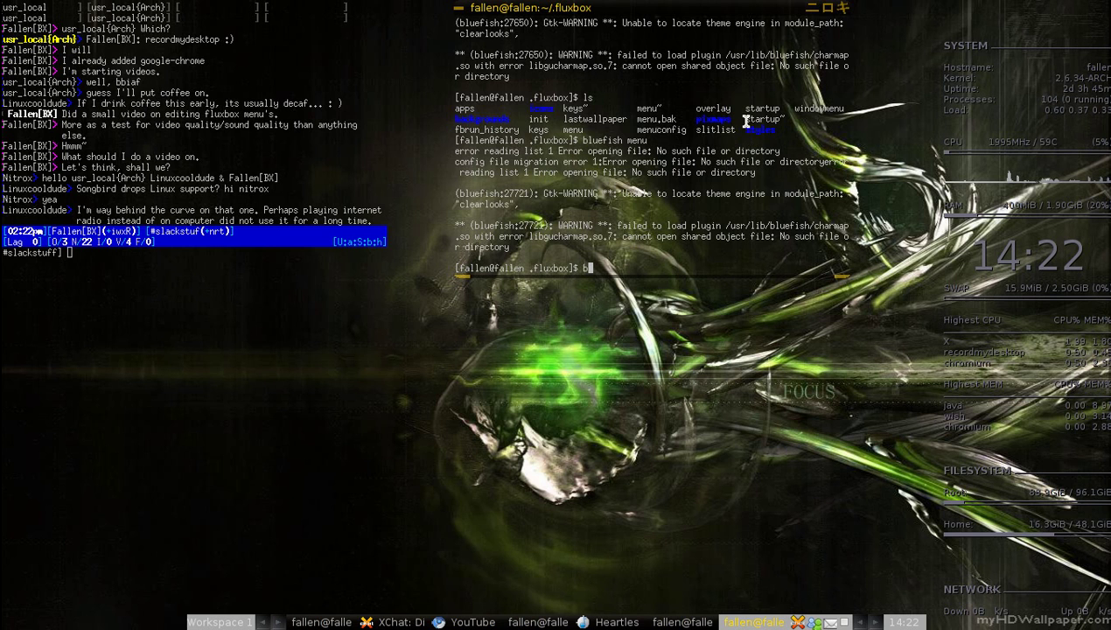
key(Up)
key(Return)
- Compare the Terminals submenu block in the menu file with the submenus of the Fluxbox desktop menu
scroll(584, 345, down, 5)
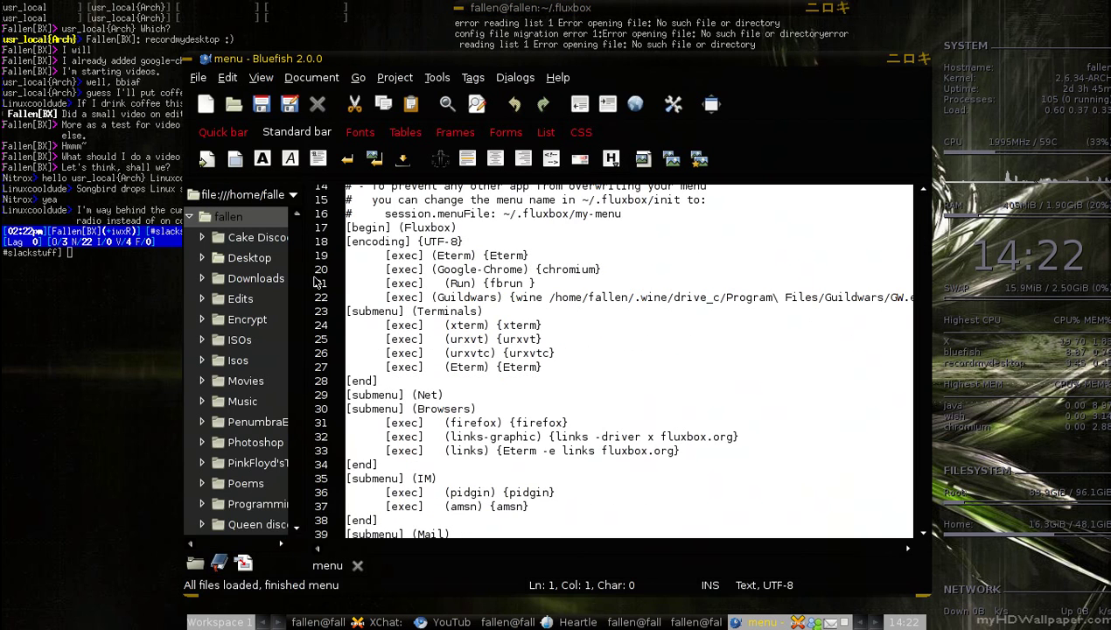
click(348, 311)
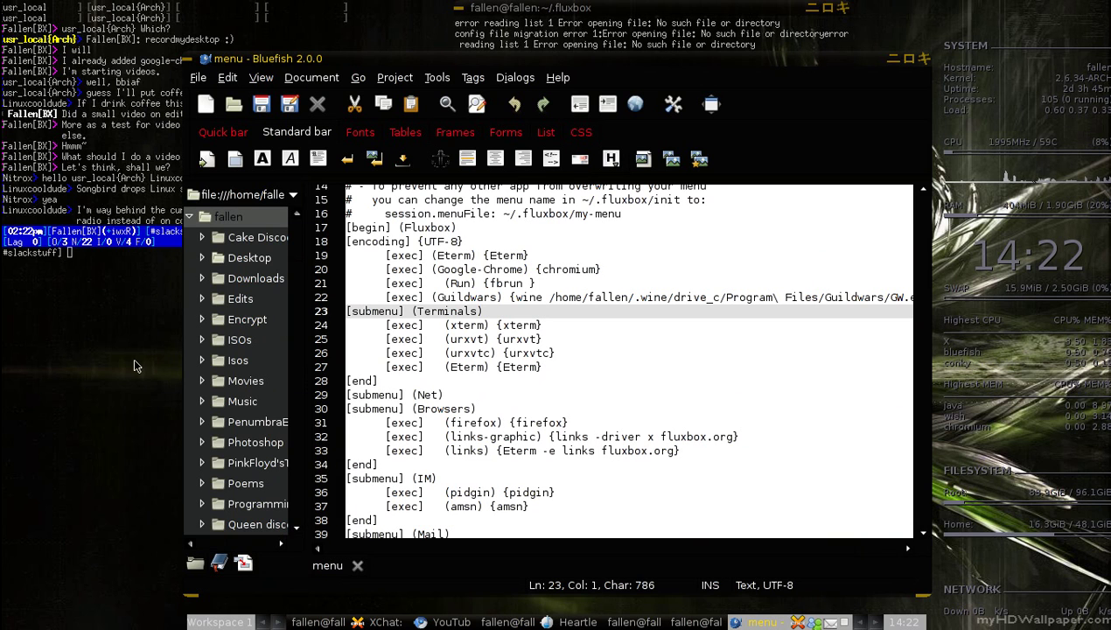
right_click(83, 357)
mouse_move(164, 441)
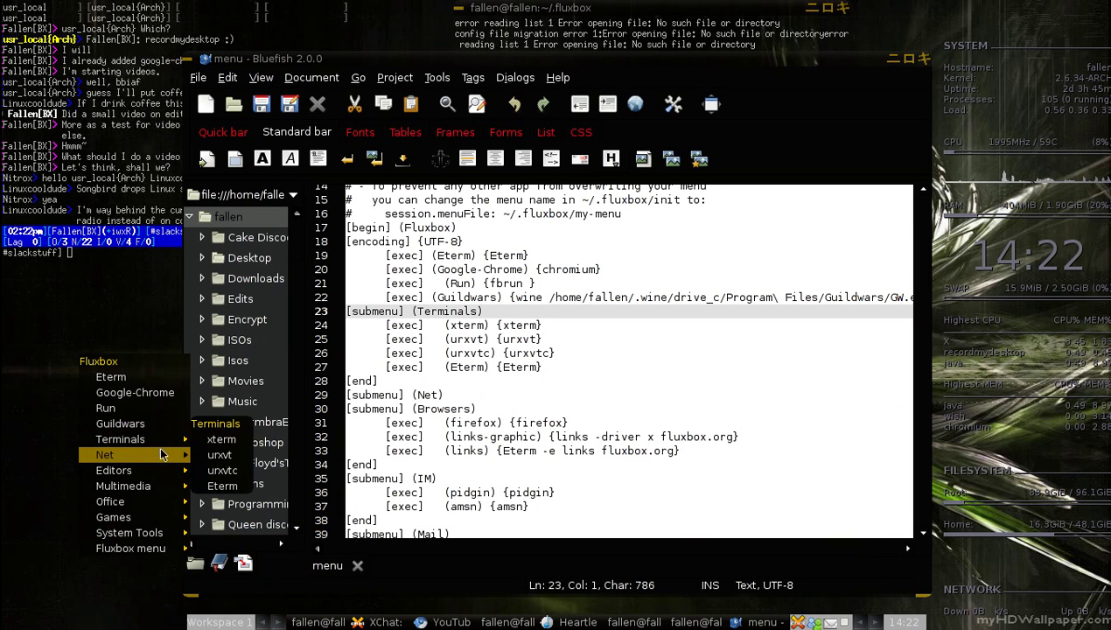
mouse_move(162, 471)
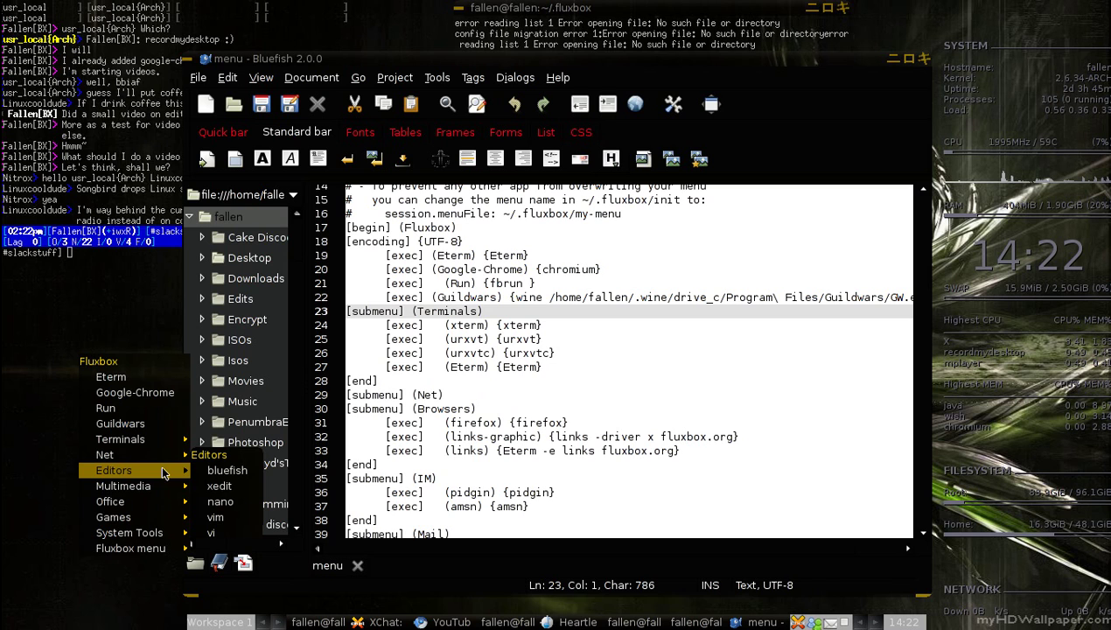
mouse_move(161, 532)
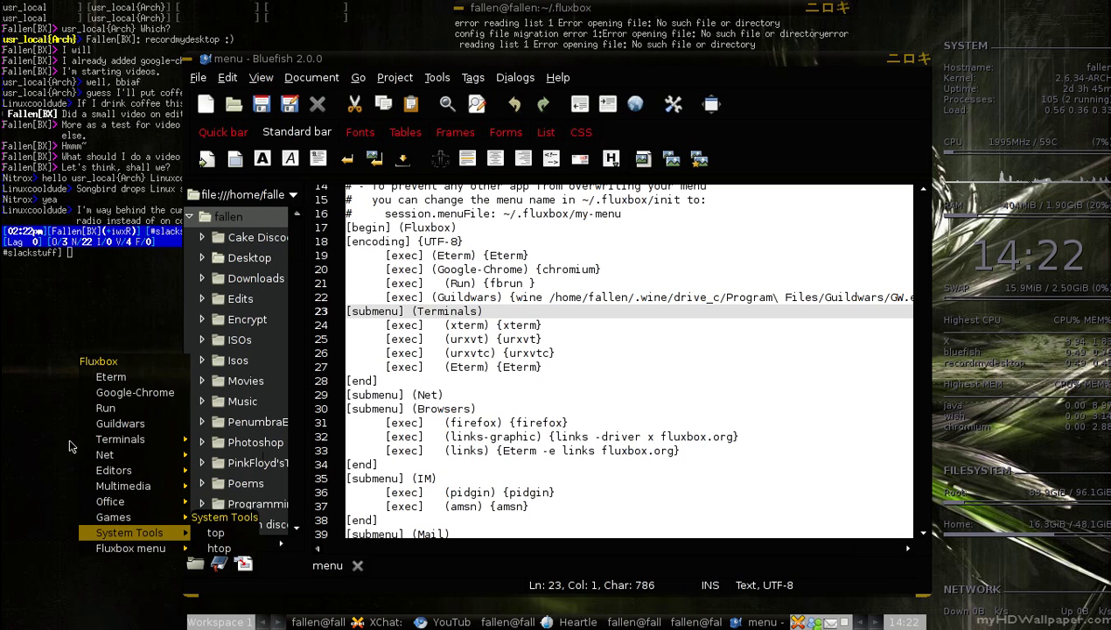
click(55, 367)
- Delete the links-graphic exec entry from the Browsers submenu in the menu file
scroll(558, 375, down, 2)
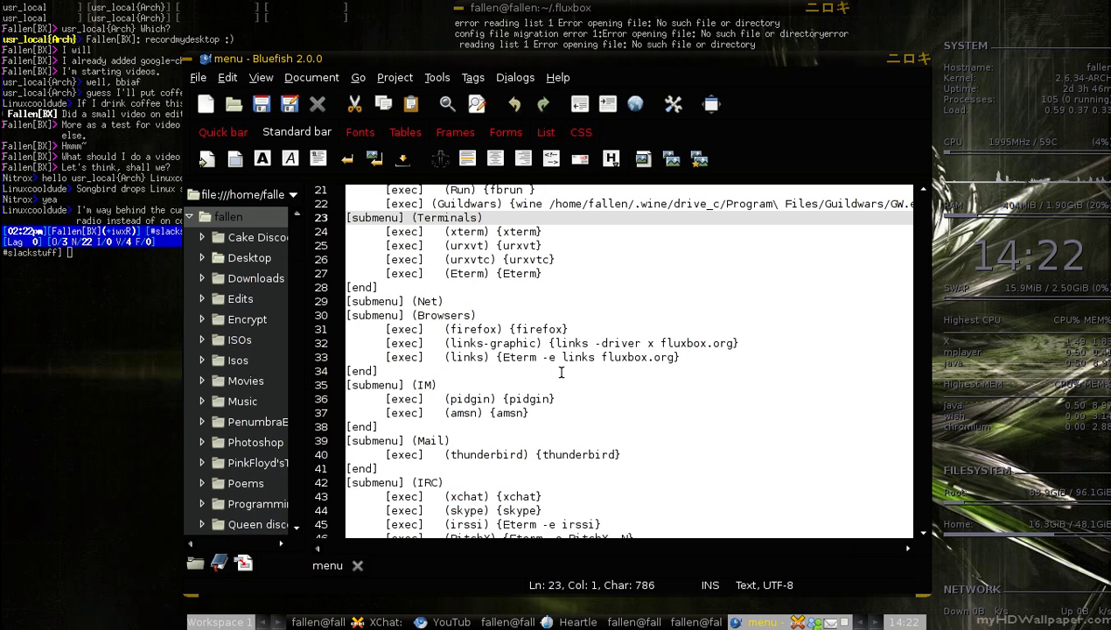
drag(744, 344, 382, 345)
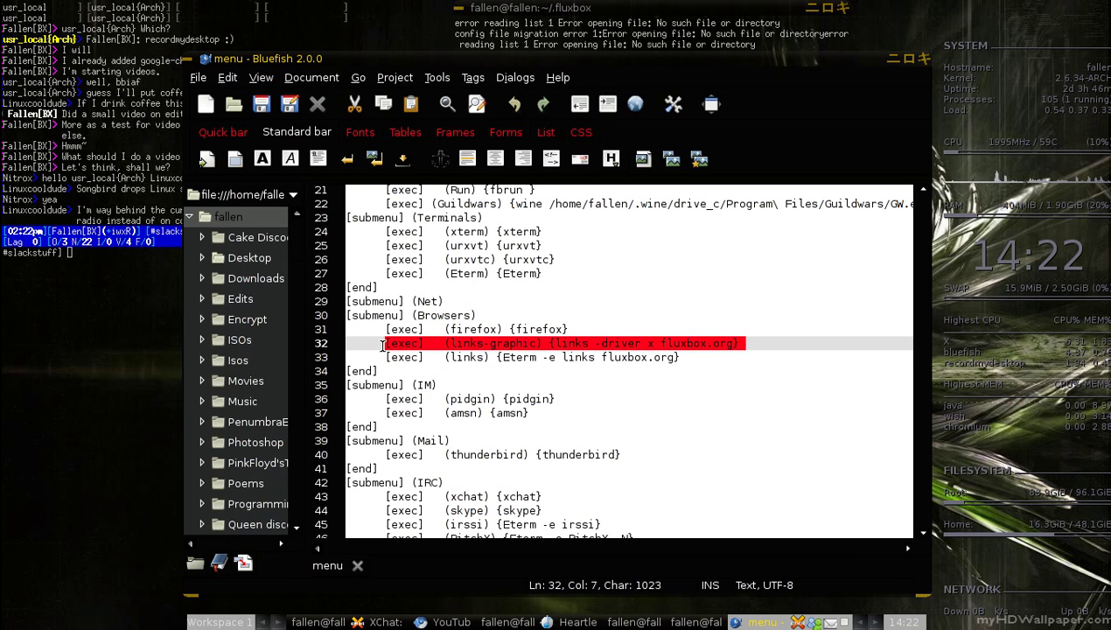
key(Delete)
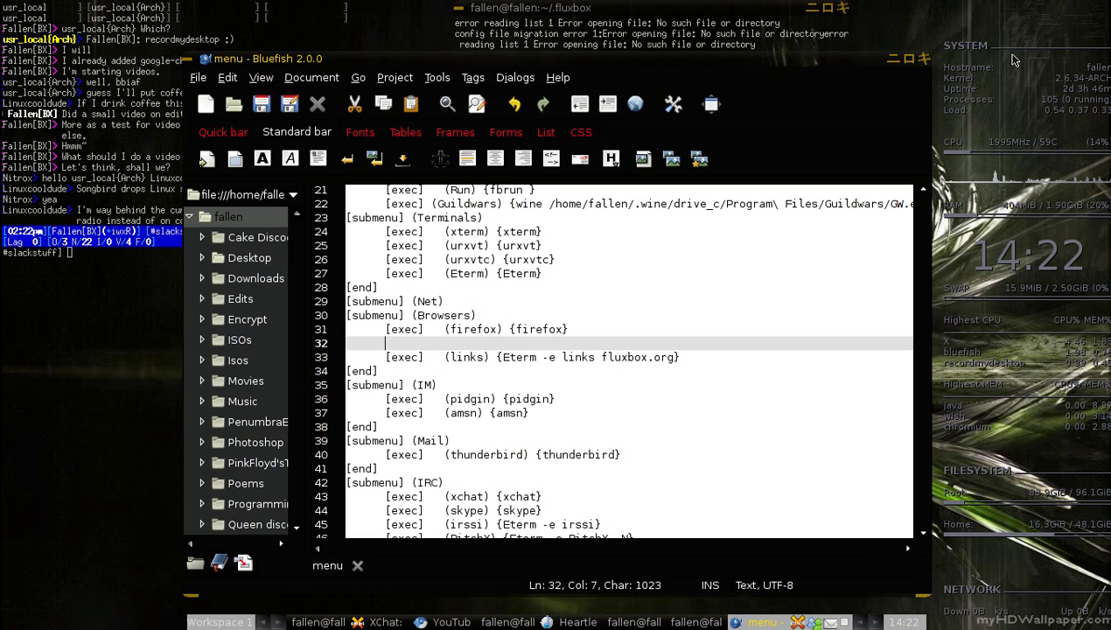
- Close the Bluefish window and open the Terminals submenu of the Fluxbox desktop menu
click(926, 58)
right_click(307, 314)
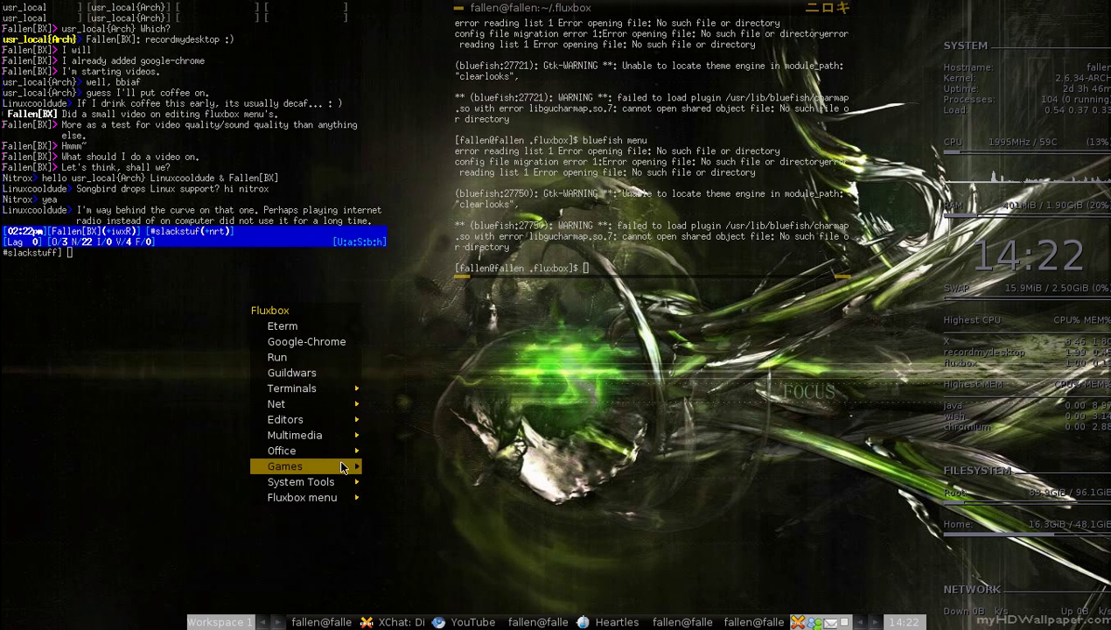
mouse_move(354, 411)
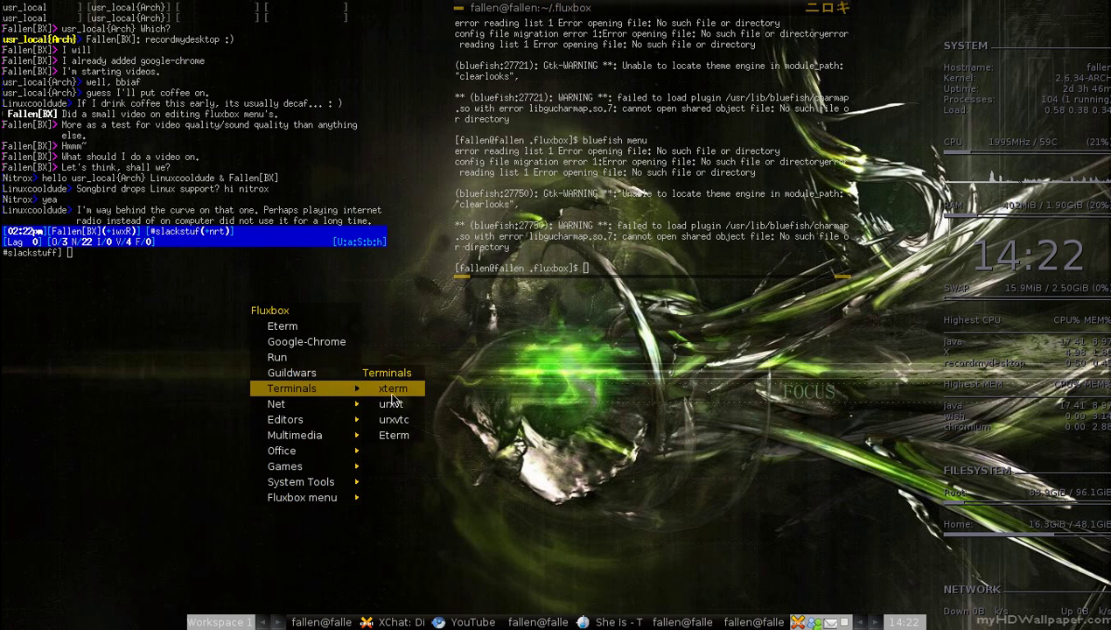
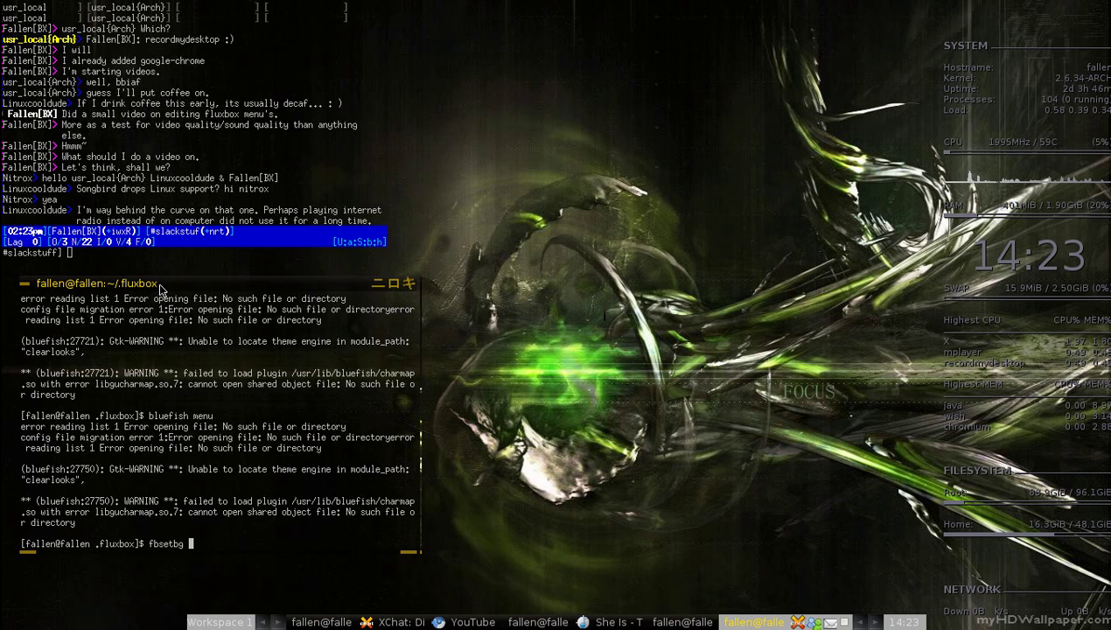
- Clear the partly entered fbsetbg command and return the terminal to the home directory with cd
text(Mic)
key(BackSpace)
key(BackSpace)
key(BackSpace)
key(BackSpace)
key(BackSpace)
key(BackSpace)
key(BackSpace)
key(BackSpace)
key(BackSpace)
key(BackSpace)
key(BackSpace)
text(xd)
key(Return)
text(Cd)
key(Return)
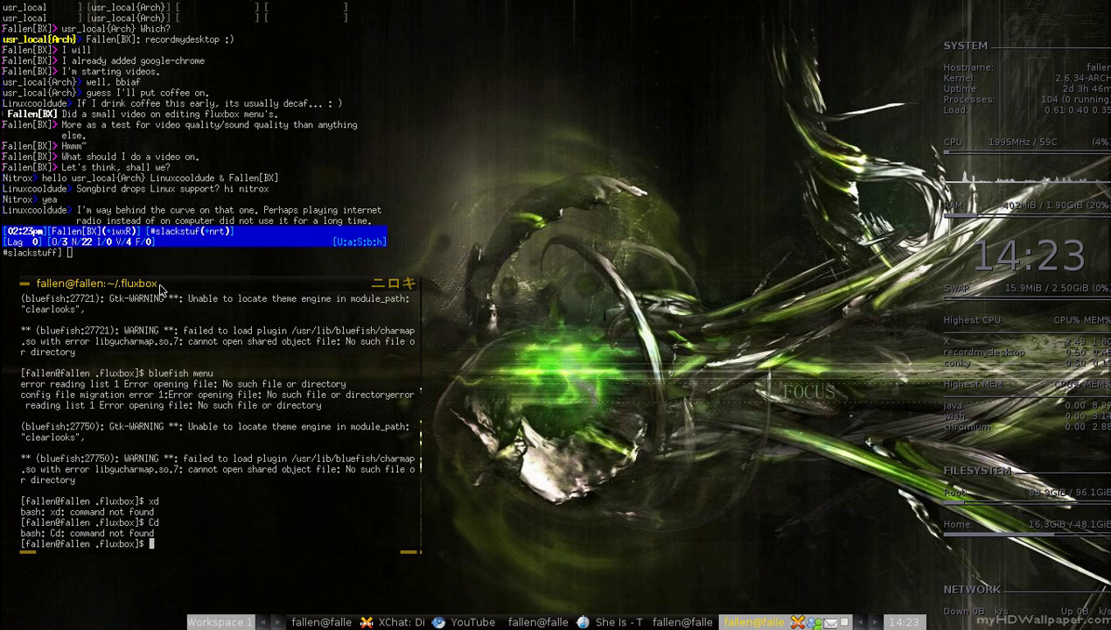
text(cd)
key(Return)
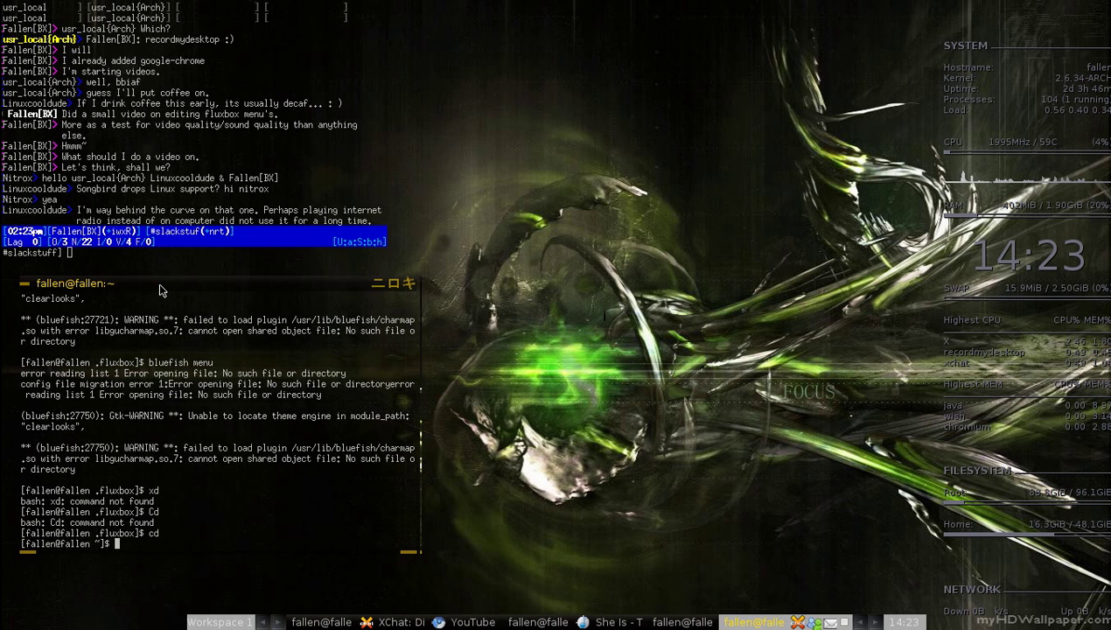
- Set the desktop wallpaper to Microsoft_Nation.jpg with fbsetbg
text(fbsetbg)
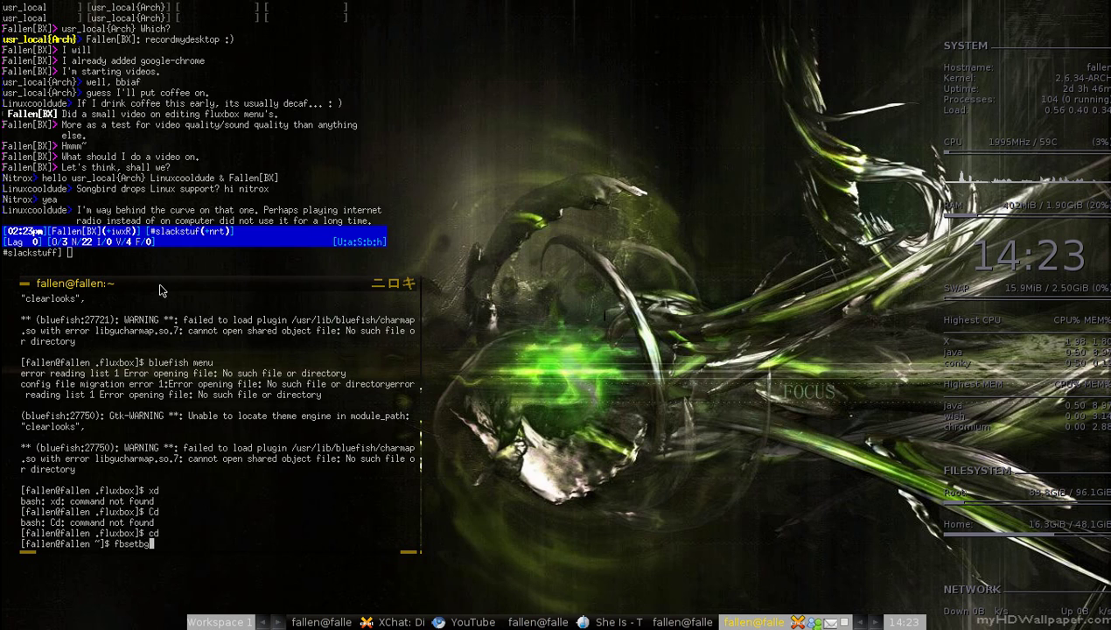
text( M)
key(Tab)
key(Return)
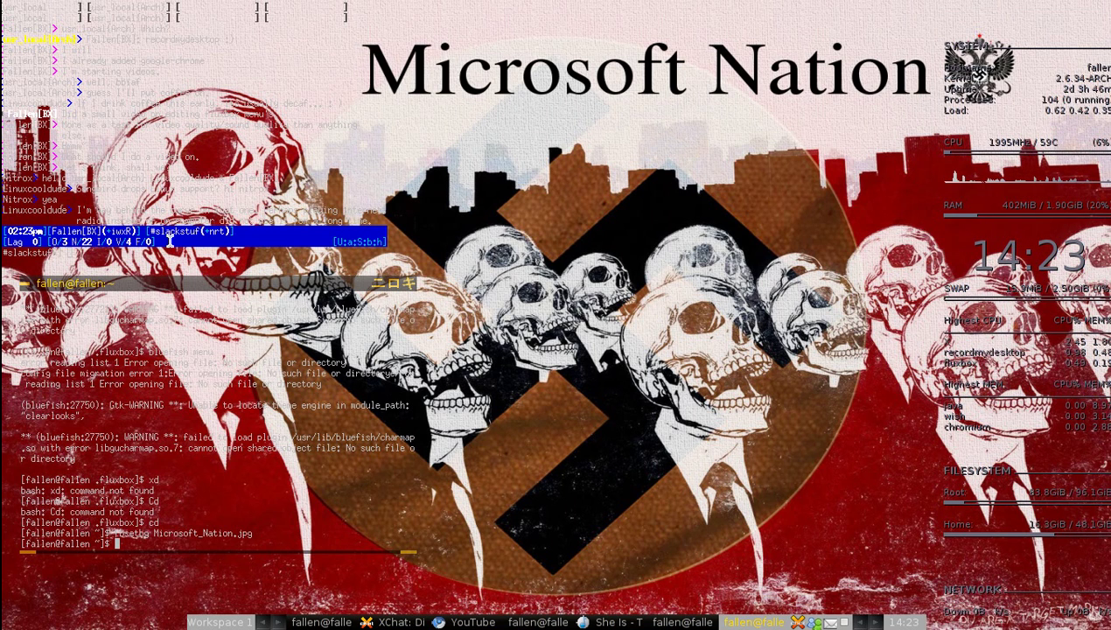
- Try to set the desktop wallpaper to Focus.jpg by running fbsebg Focus.jpg
text(fbsetbg)
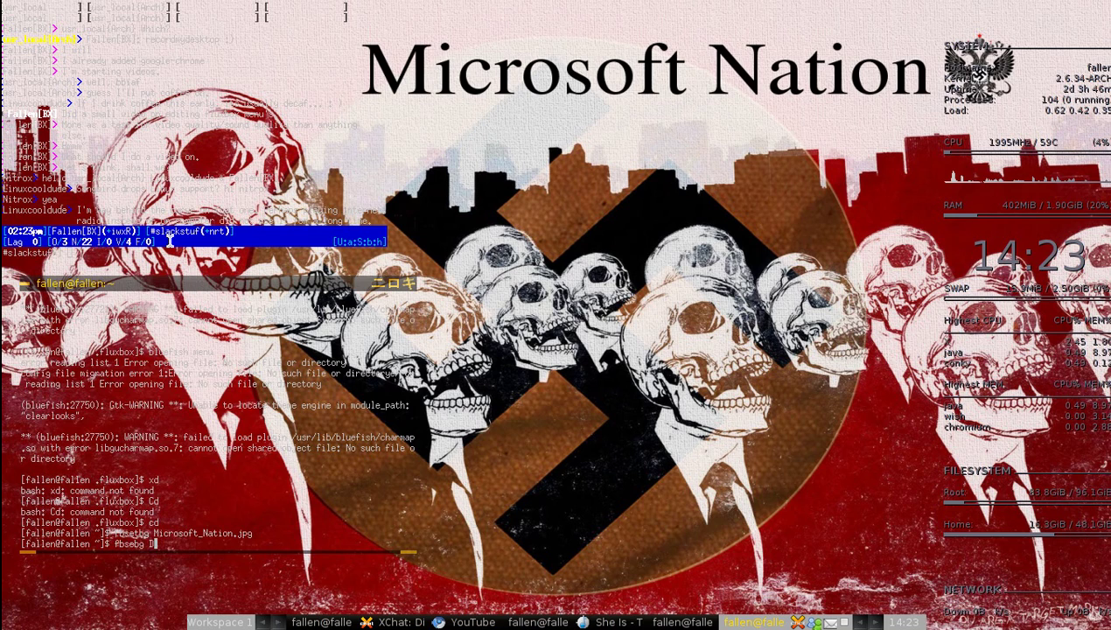
text(Focus.jpg)
key(Return)
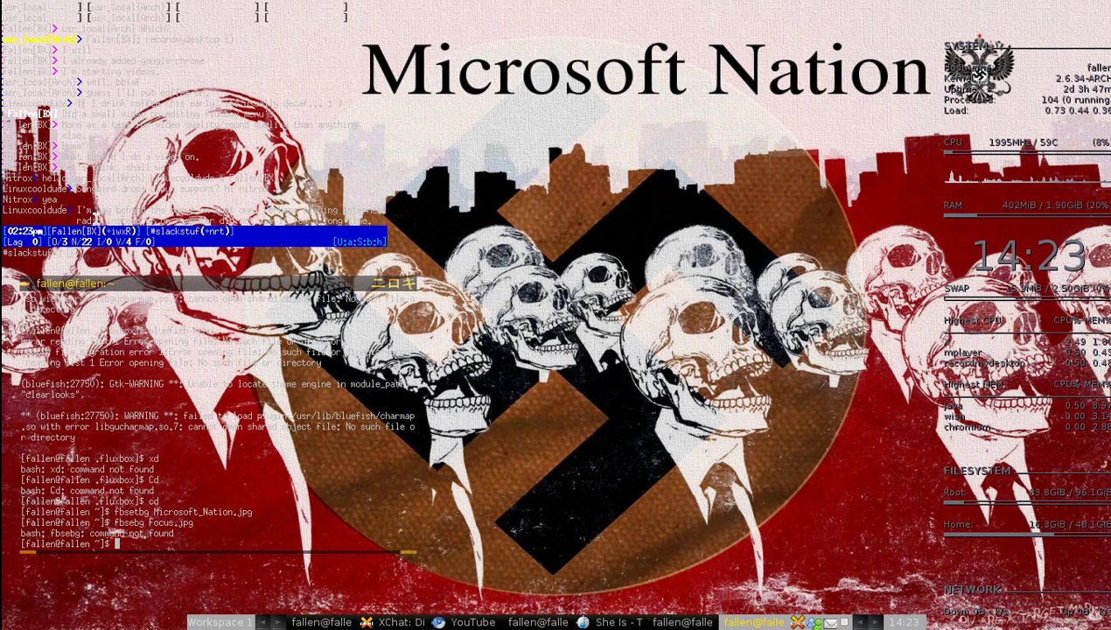
- Move the terminal to the middle of the desktop and change its directory to .fluxbox/
drag(280, 285, 733, 153)
text(cd f)
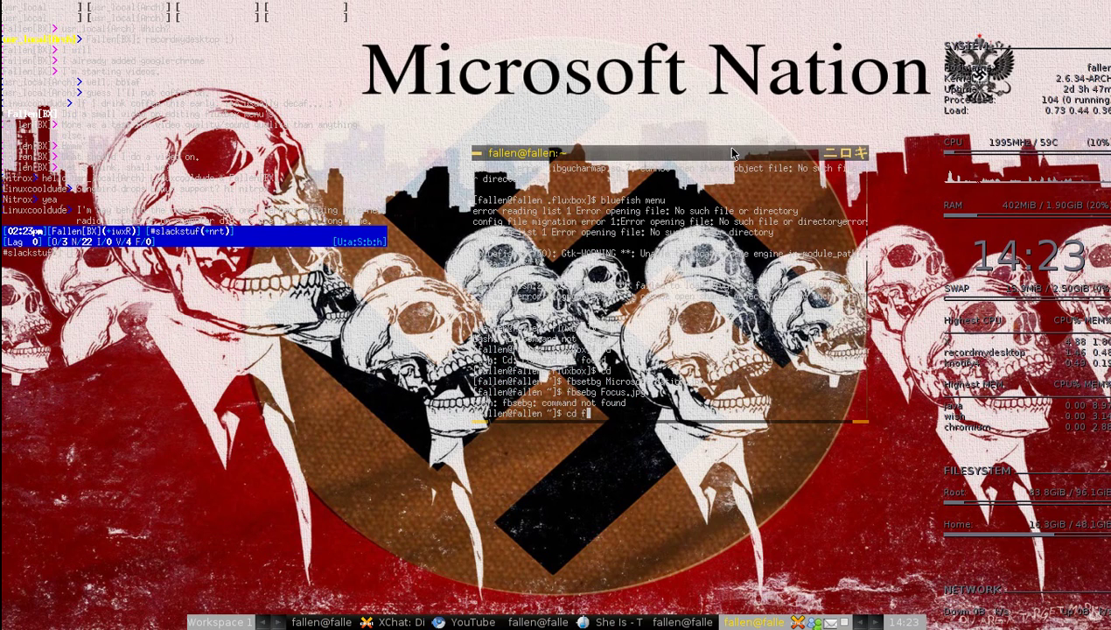
key(BackSpace)
text(.fluxbox)
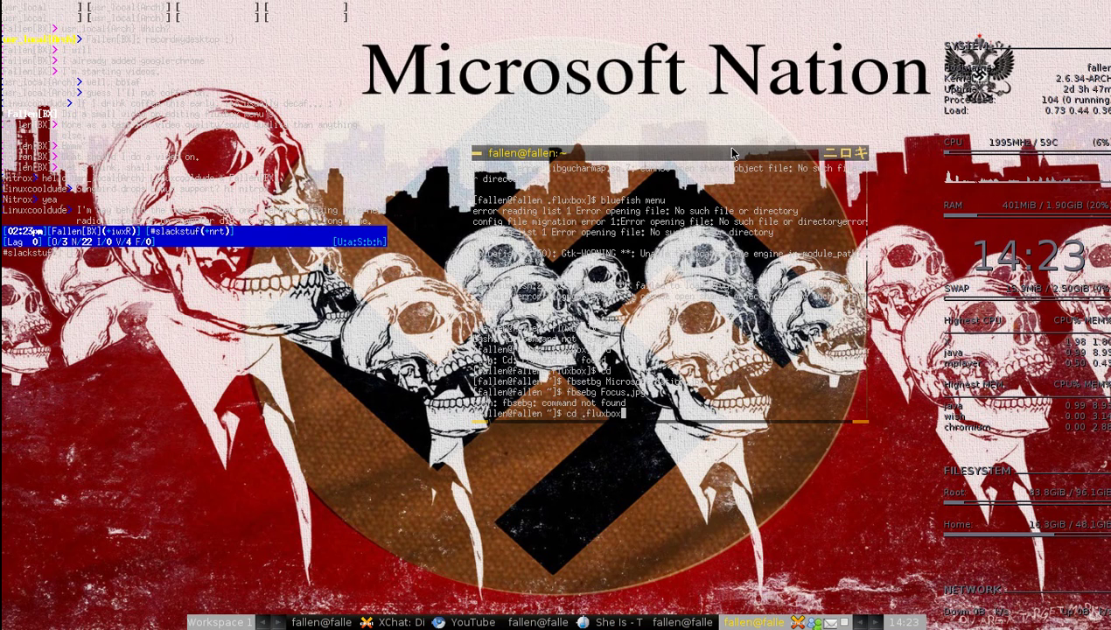
key(BackSpace)
key(BackSpace)
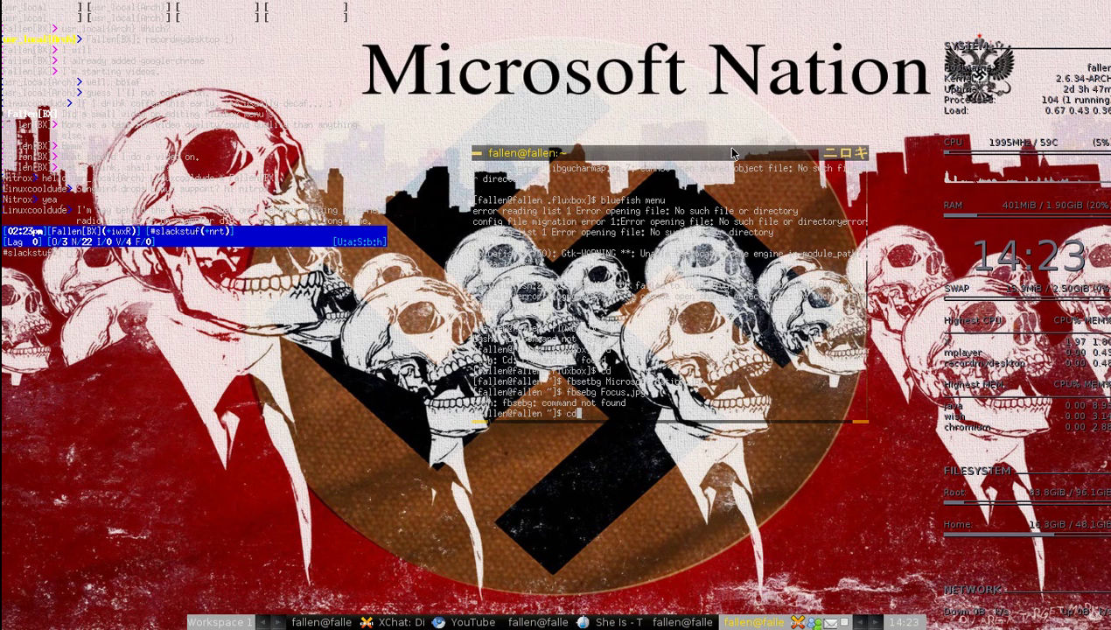
text(fluxbox/)
key(Return)
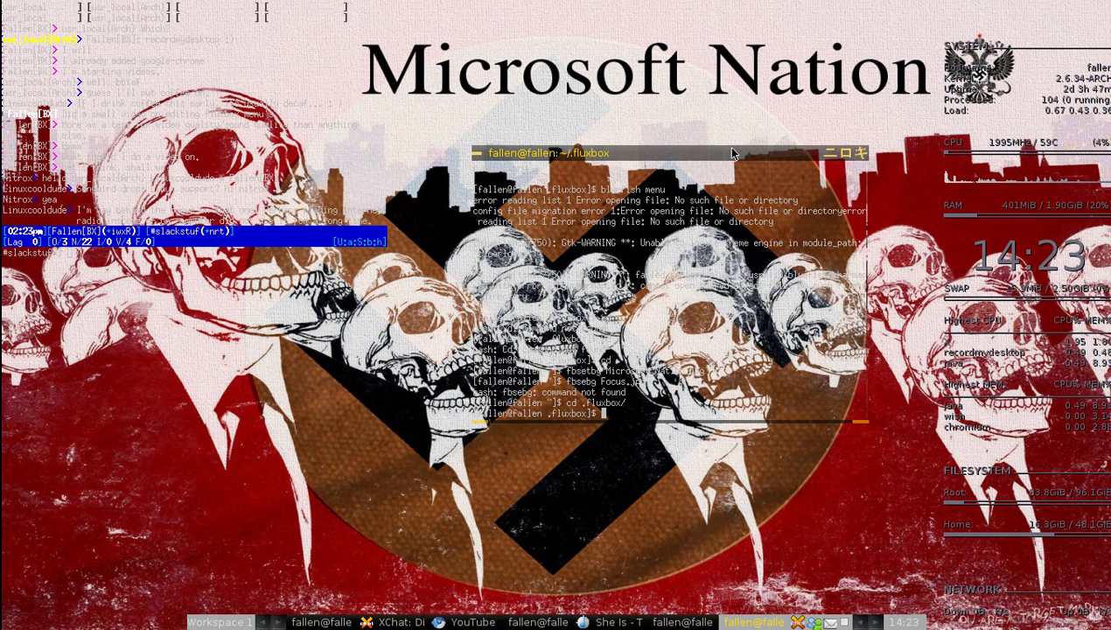
- List the .fluxbox directory, print the lastwallpaper file with cat, and highlight the wallpaper path it contains
text(ls)
key(Return)
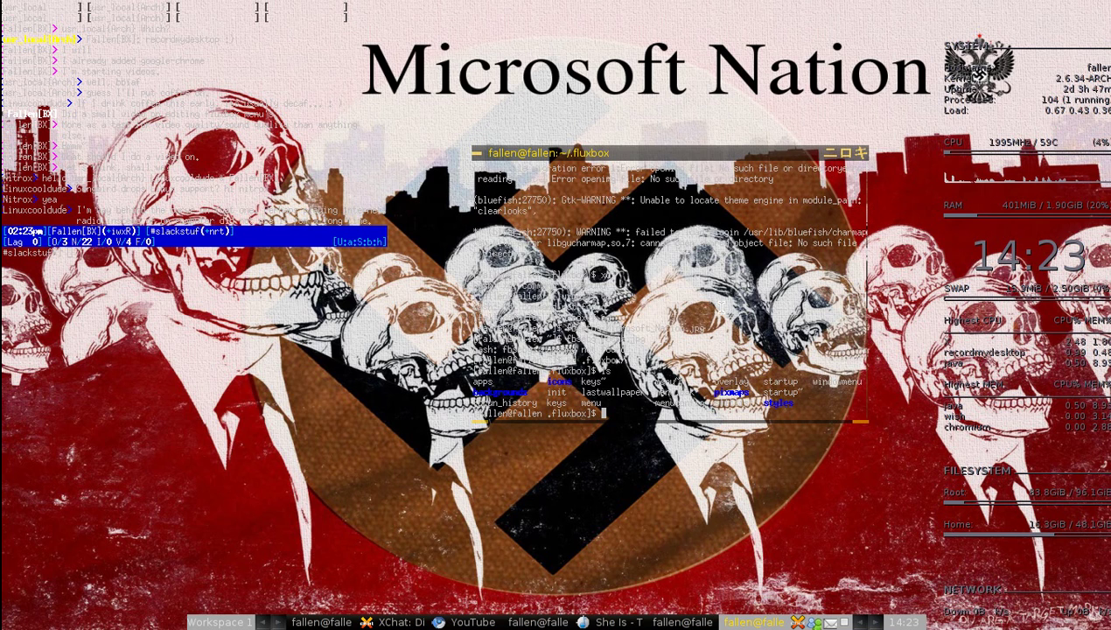
text(cat lastwallpaper)
key(Return)
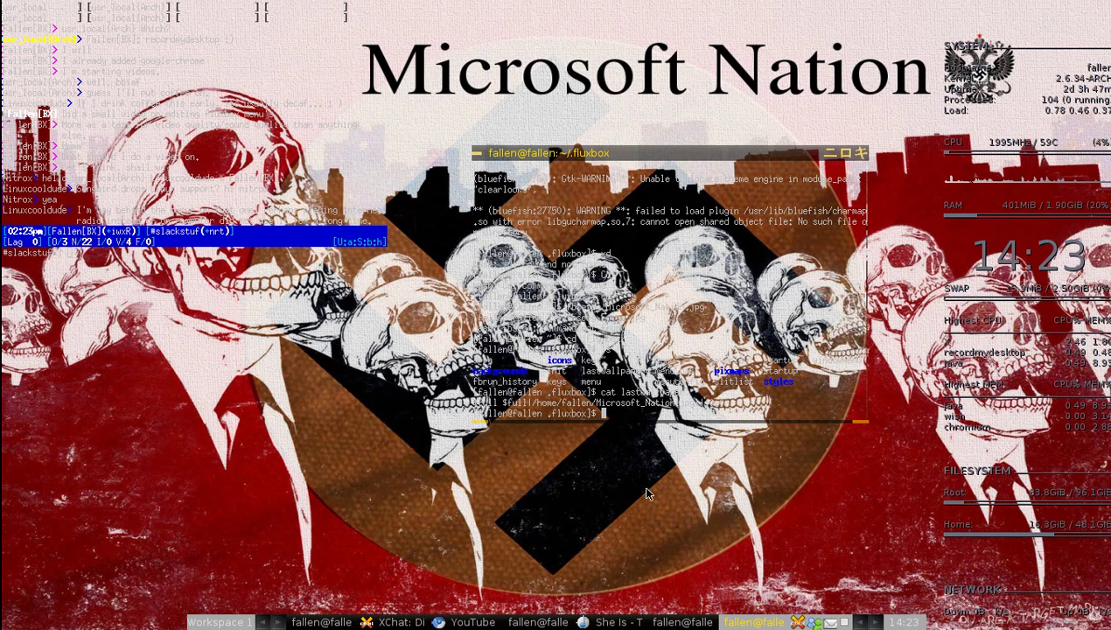
drag(474, 403, 740, 402)
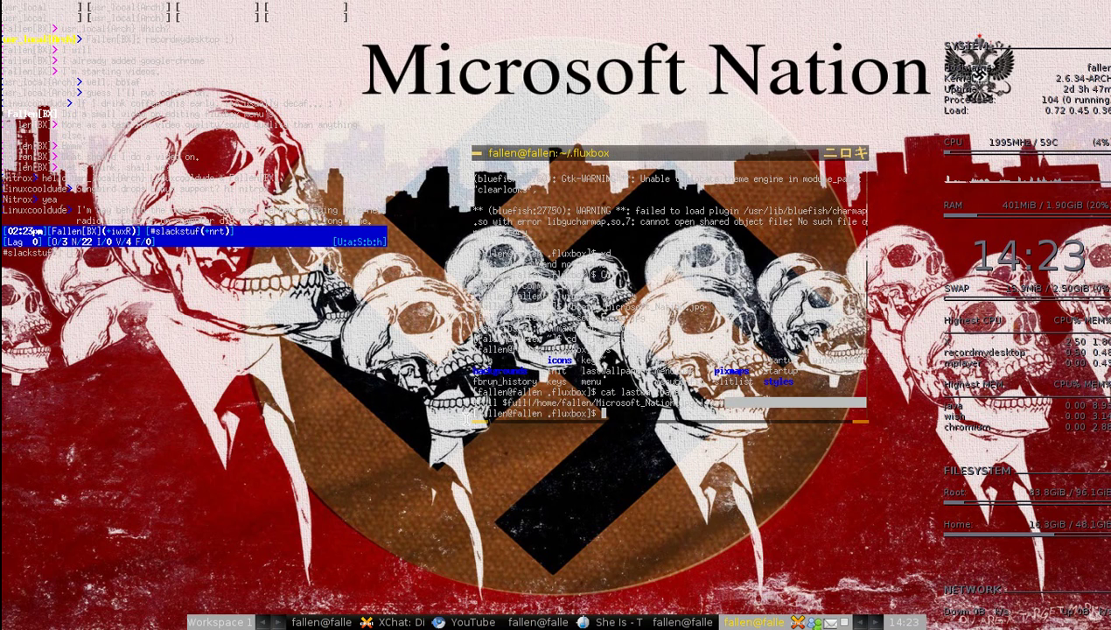
triple_click(754, 402)
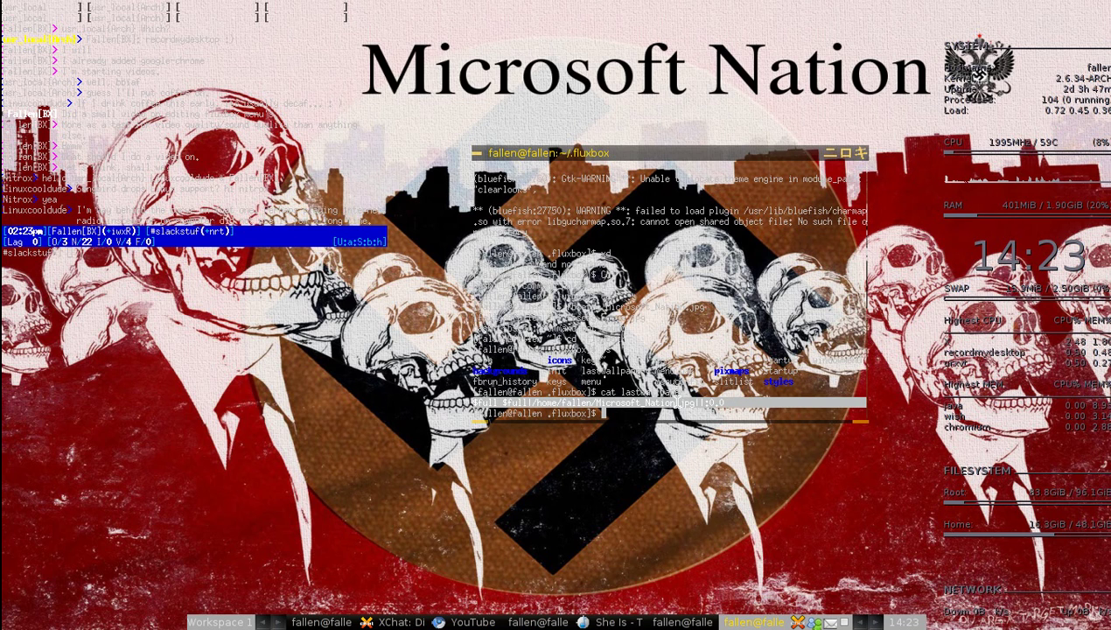
click(700, 403)
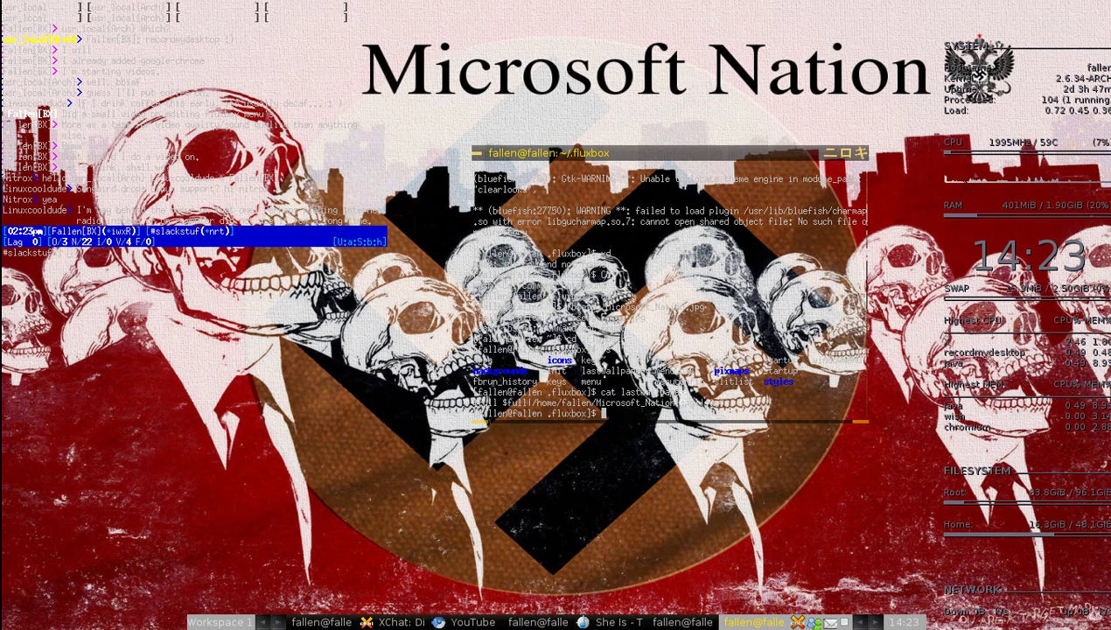
right_click(394, 440)
click(288, 427)
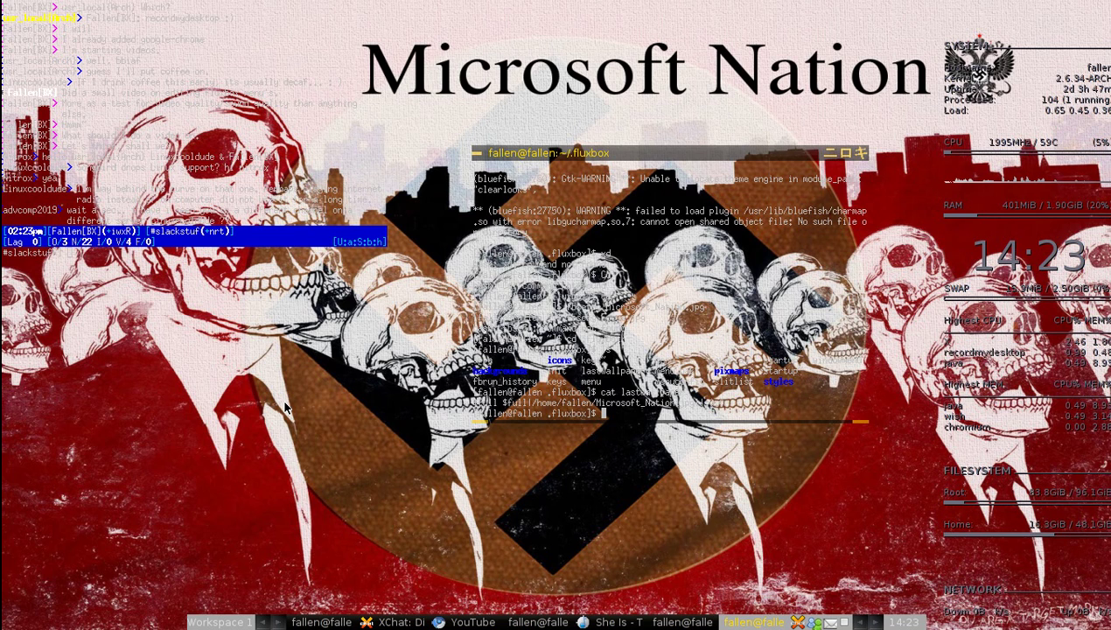
- Set the wallpaper to Focus.jpg with fbsetbg from the home directory and move the terminal to the desktop's upper edge
text(cd)
key(Return)
text(fbsetbg Focus.jpg)
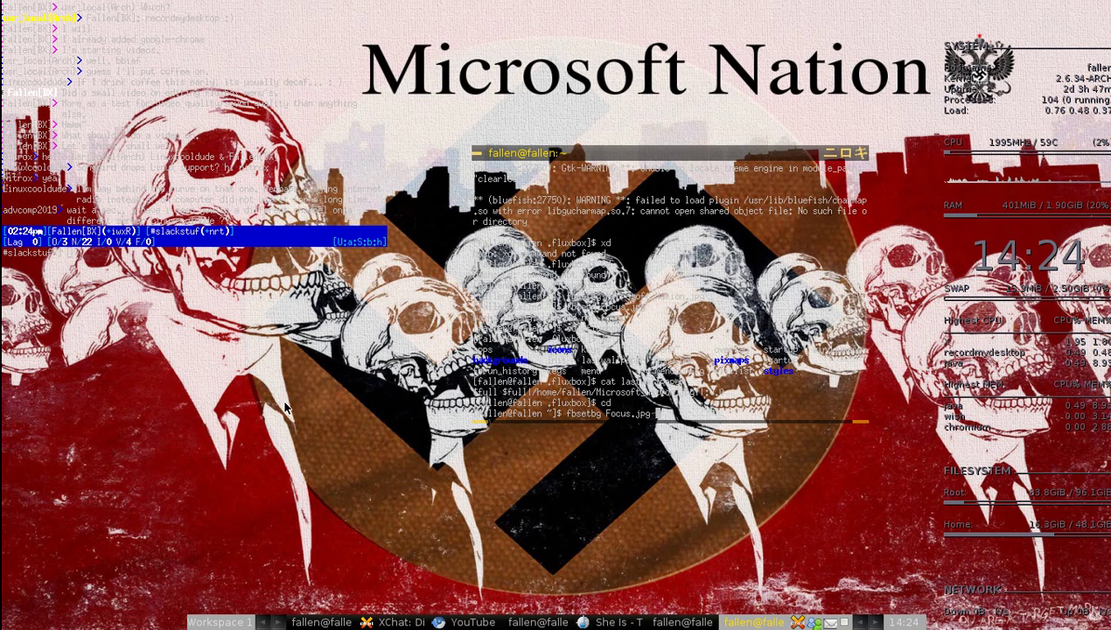
key(Return)
drag(637, 159, 573, 13)
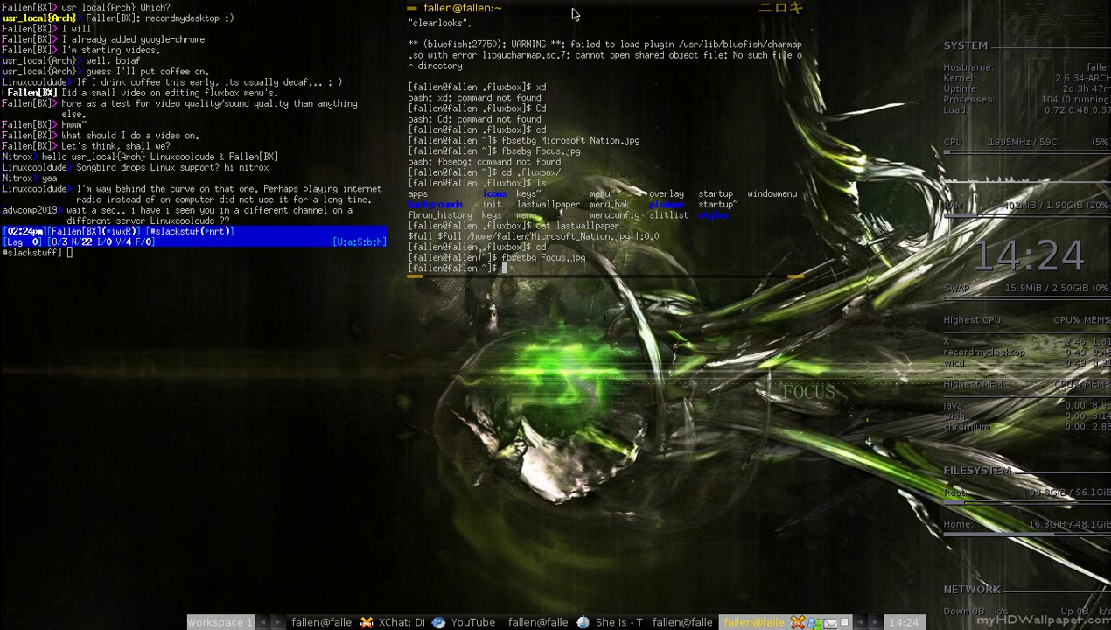
- Enter irc.liquidbabble.com #slackstuff on the input line of the IRC terminal without sending it
click(293, 52)
text(ircl)
key(BackSpace)
text(.liqu)
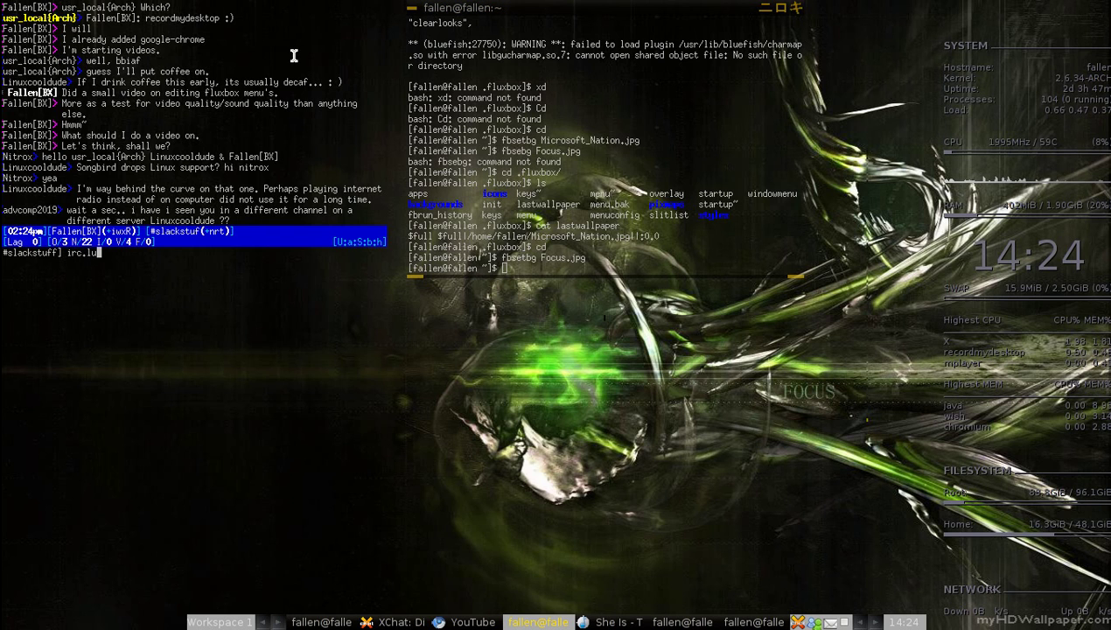
text(idbabbl)
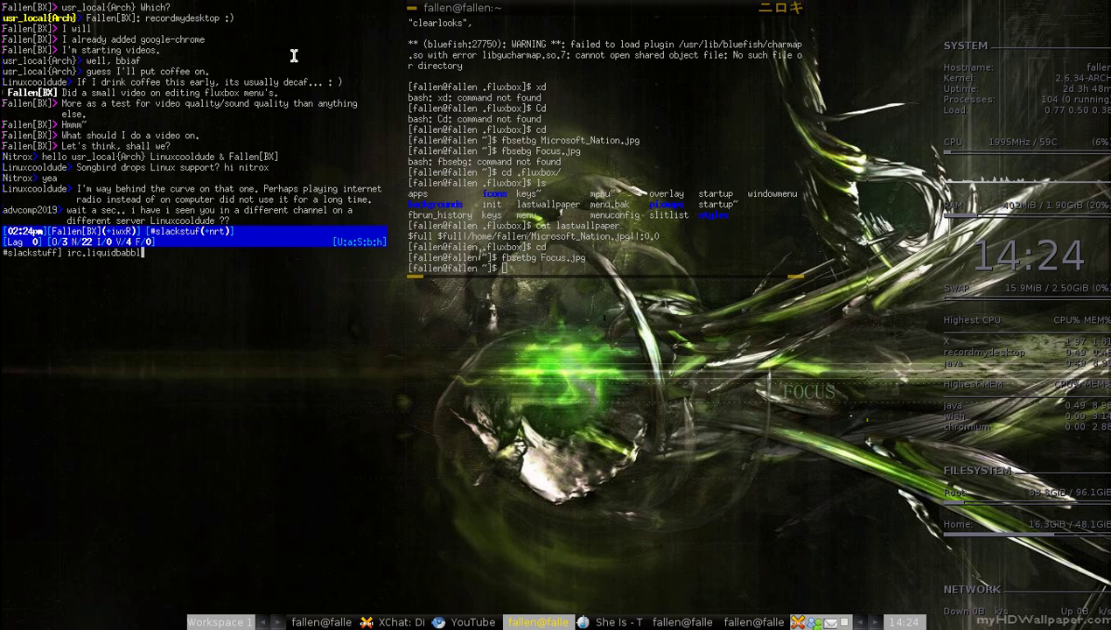
text(e.com #slackstuff)
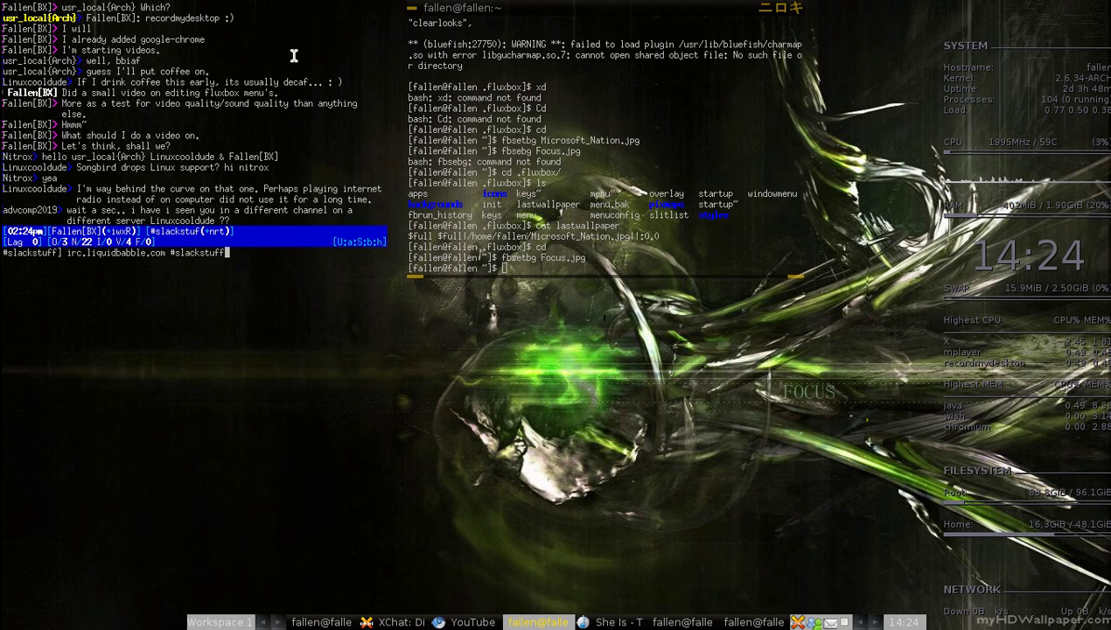